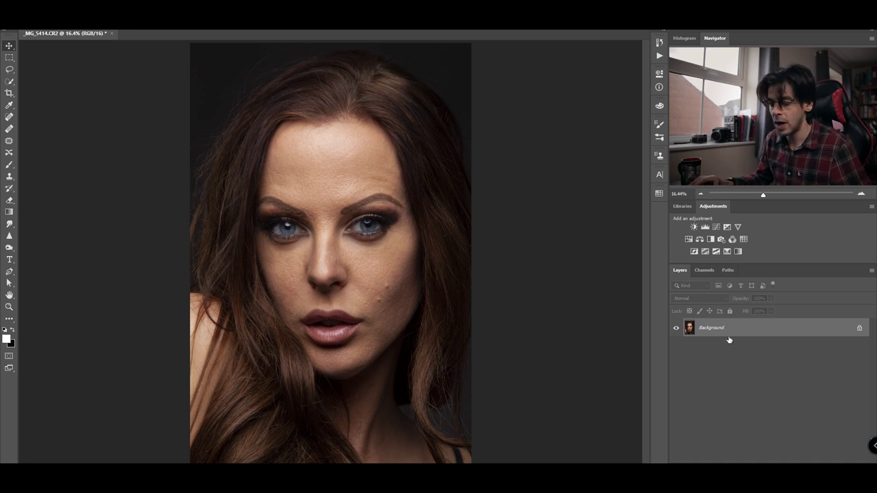
Step: Duplicate the Background layer twice to create two working copies
{"action": "left_click_drag", "start_coordinate": [729, 340], "coordinate": [729, 337]}
{"action": "key", "text": "ctrl+j"}
{"action": "key", "text": "ctrl+j"}
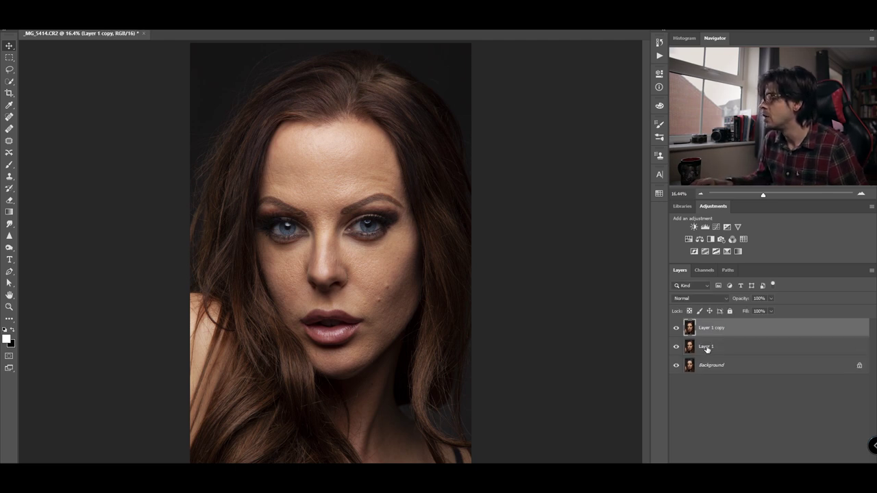
Step: Rename the lower duplicate layer Low Frequency and the upper one High Frequency
{"action": "double_click", "coordinate": [707, 348]}
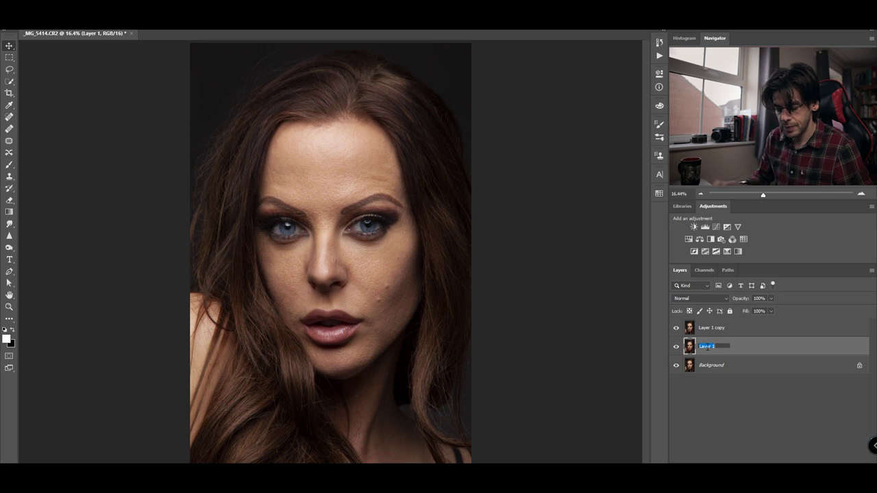
{"action": "type", "text": "Low Freque"}
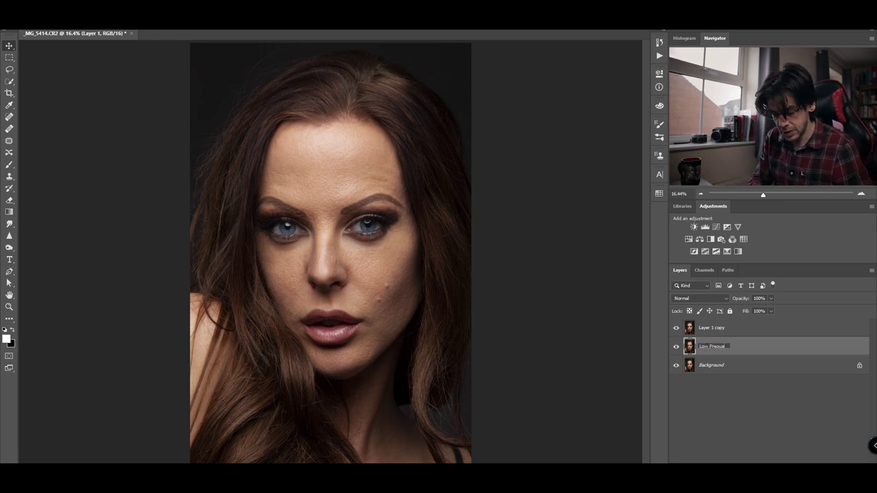
{"action": "type", "text": "ncy"}
{"action": "key", "text": "Return"}
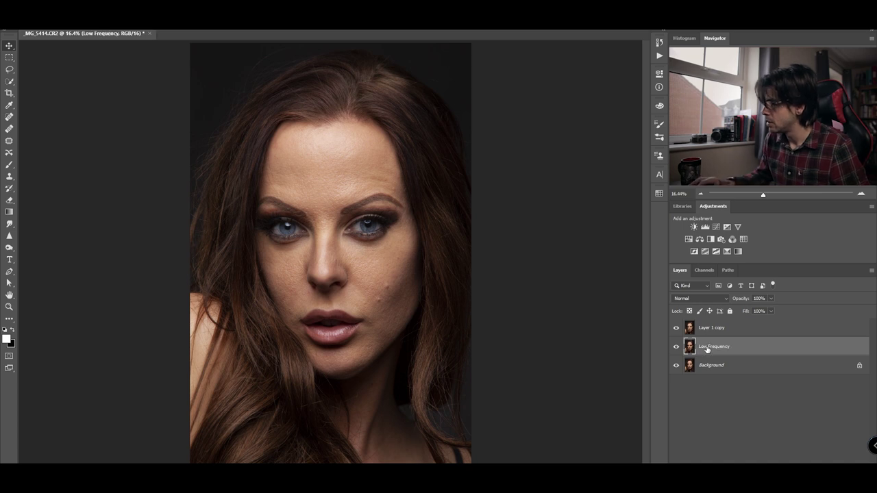
{"action": "double_click", "coordinate": [719, 329]}
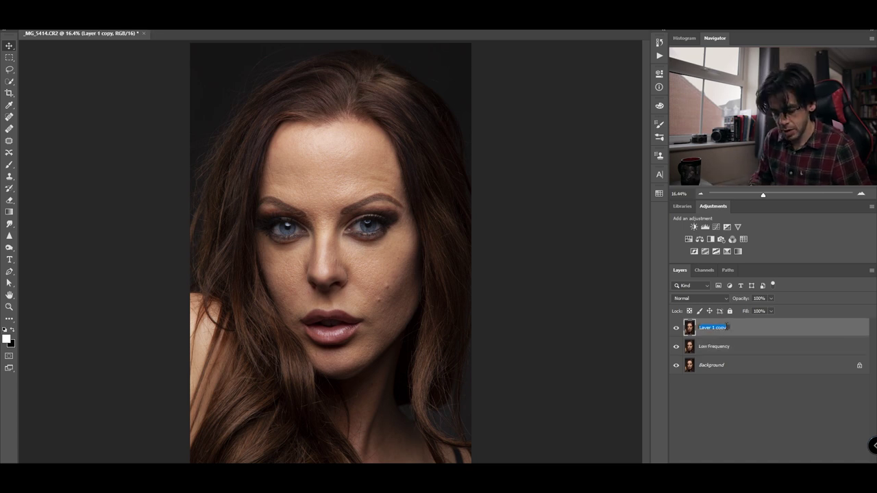
{"action": "type", "text": "High"}
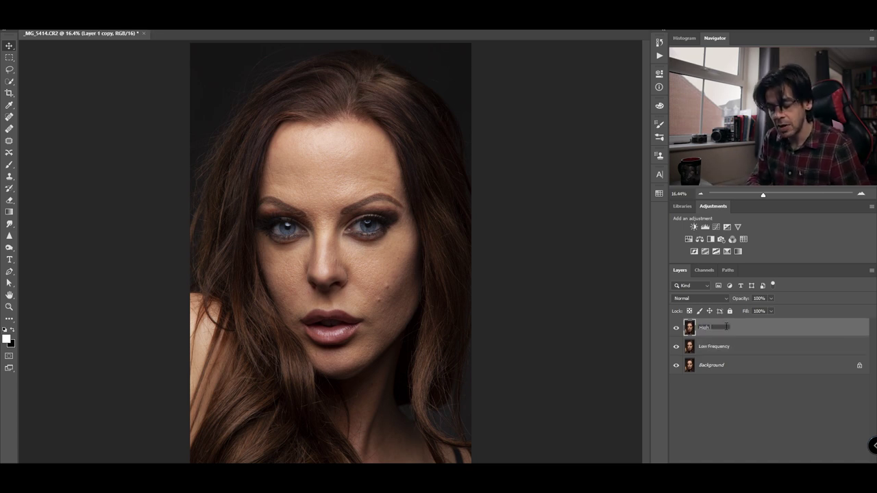
{"action": "type", "text": " Frequency"}
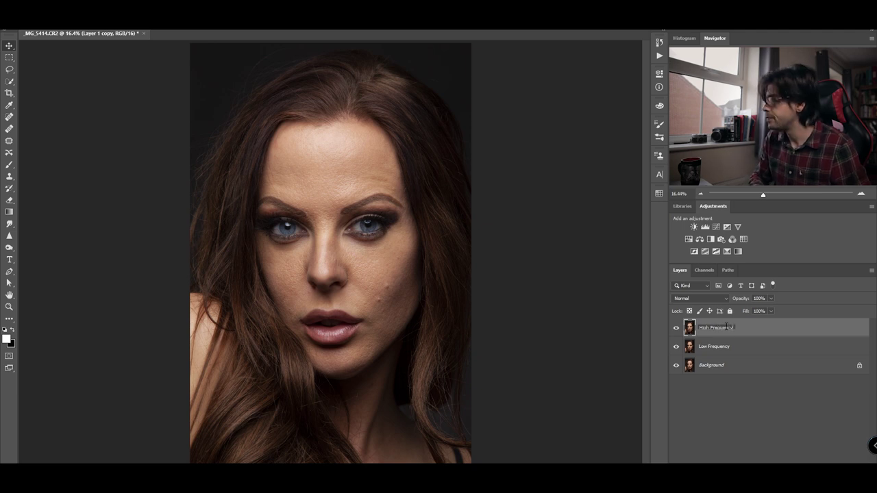
{"action": "key", "text": "Return"}
Step: Hide the High Frequency layer and apply a Gaussian Blur with a radius of 11.1 pixels to the Low Frequency layer
{"action": "left_click", "coordinate": [675, 328]}
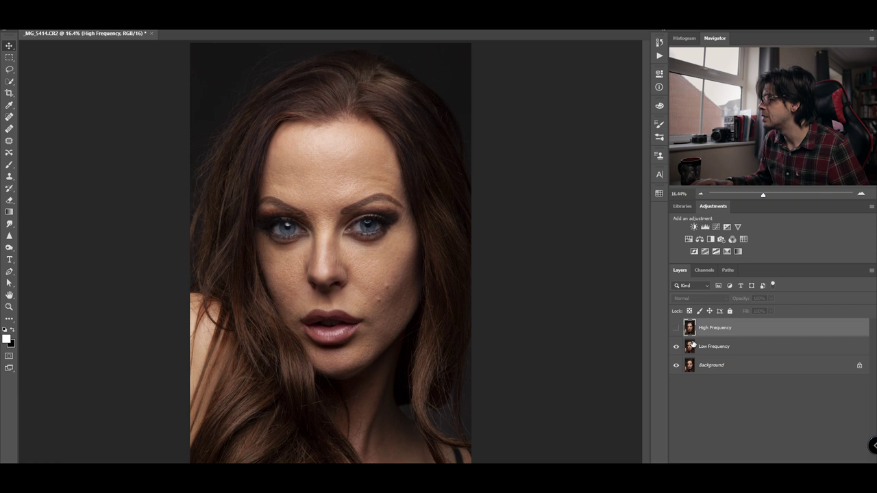
{"action": "left_click", "coordinate": [714, 348]}
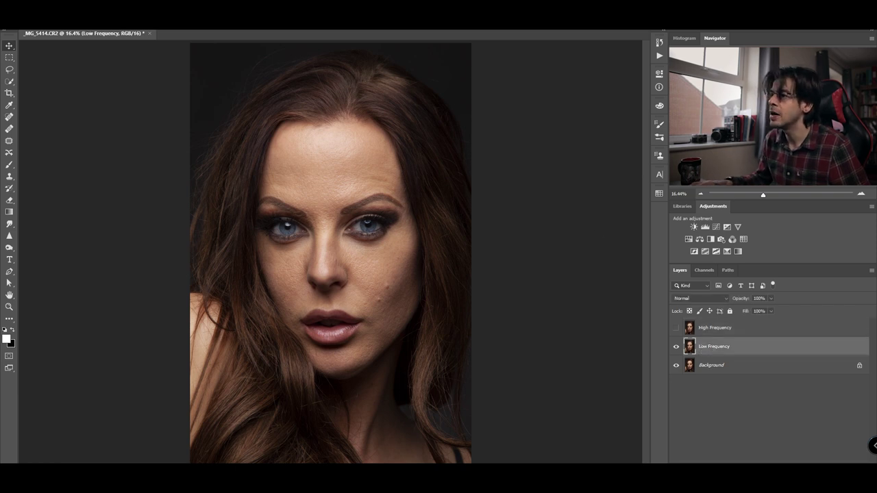
{"action": "key", "text": "alt+t"}
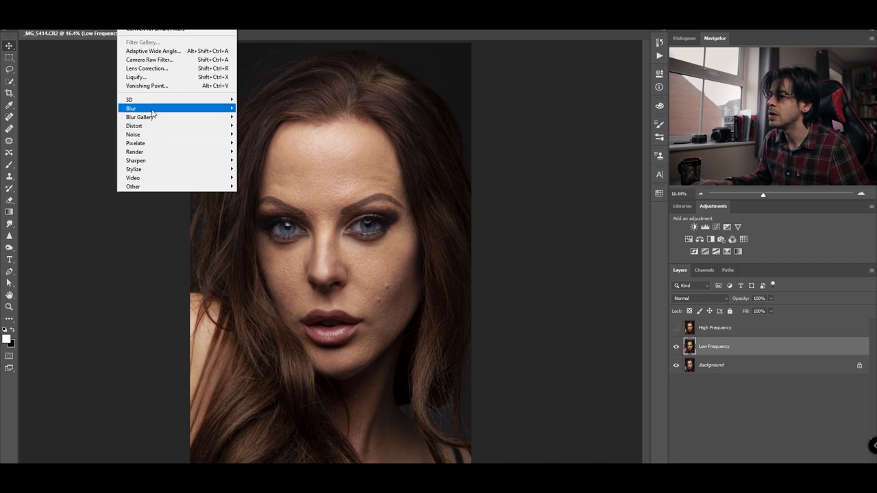
{"action": "mouse_move", "coordinate": [192, 109]}
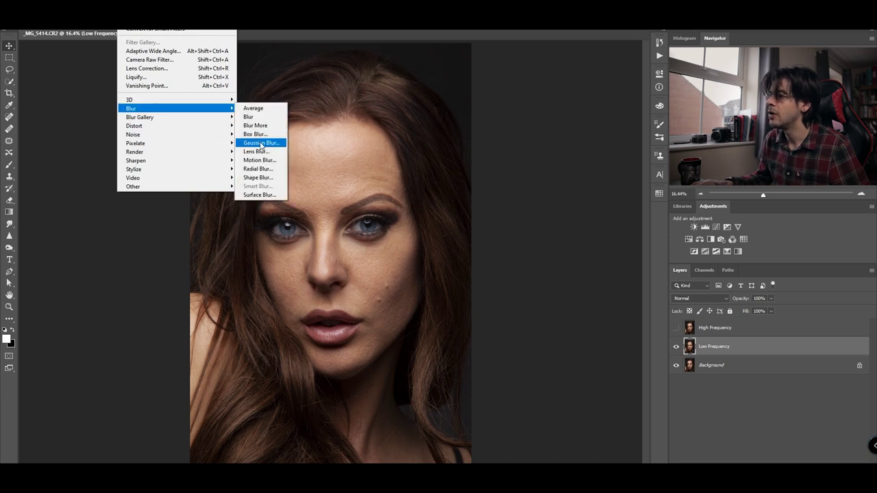
{"action": "left_click", "coordinate": [259, 143]}
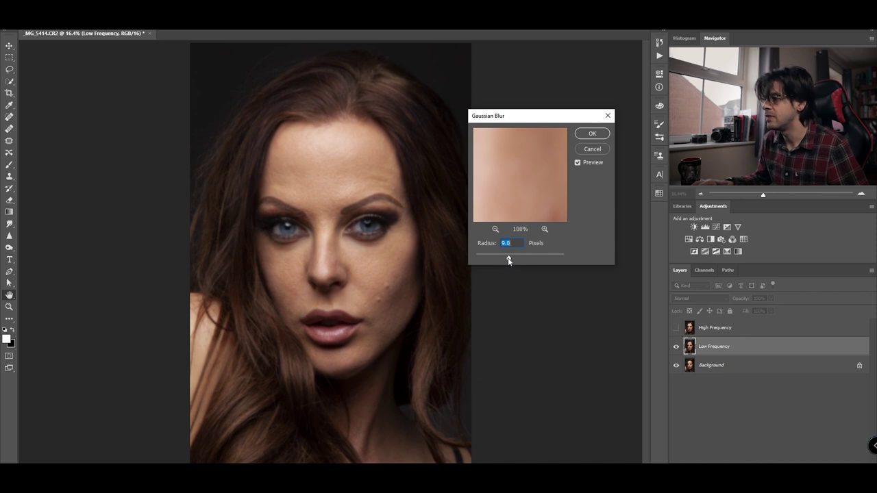
{"action": "left_click_drag", "start_coordinate": [508, 259], "coordinate": [483, 259]}
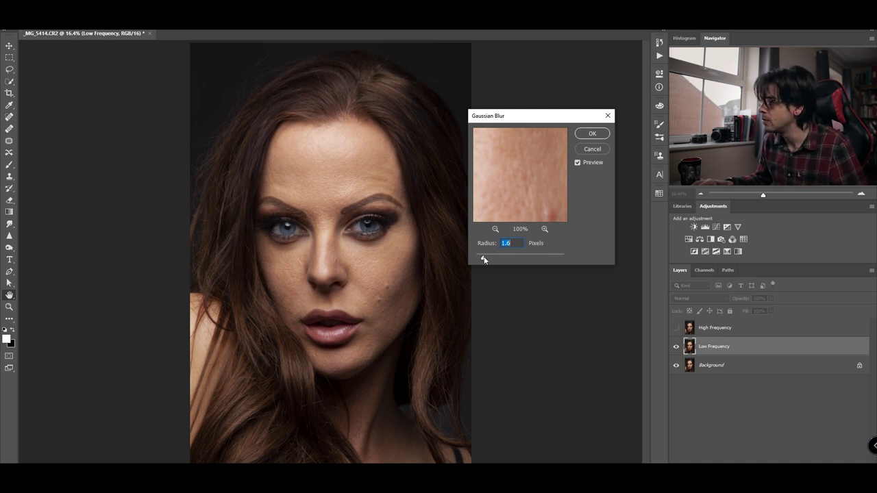
{"action": "left_click_drag", "start_coordinate": [483, 259], "coordinate": [511, 262]}
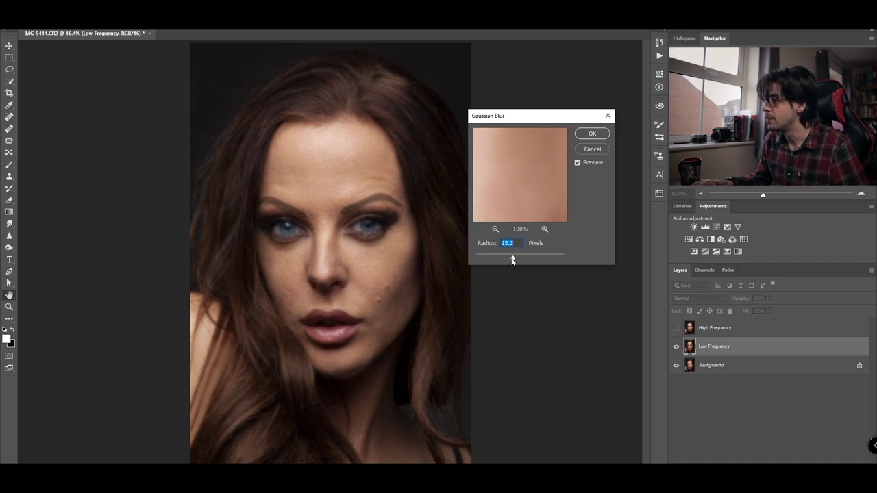
{"action": "left_click_drag", "start_coordinate": [512, 261], "coordinate": [509, 261]}
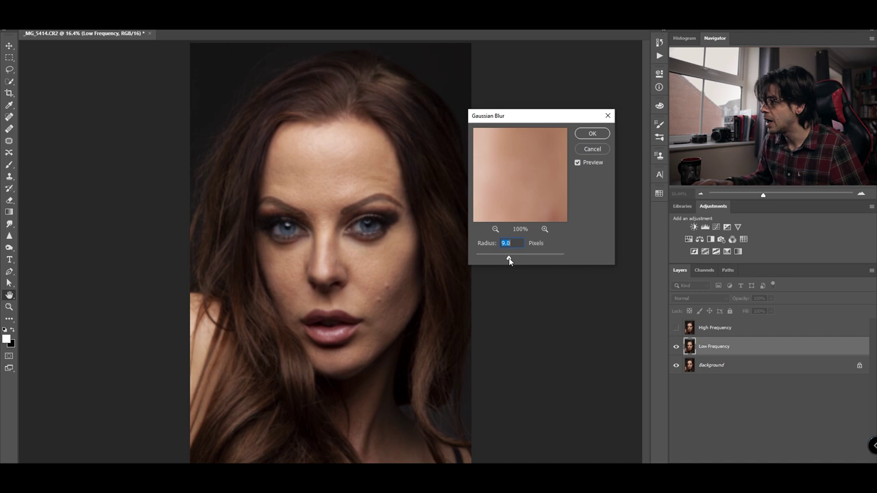
{"action": "left_click_drag", "start_coordinate": [558, 198], "coordinate": [525, 176]}
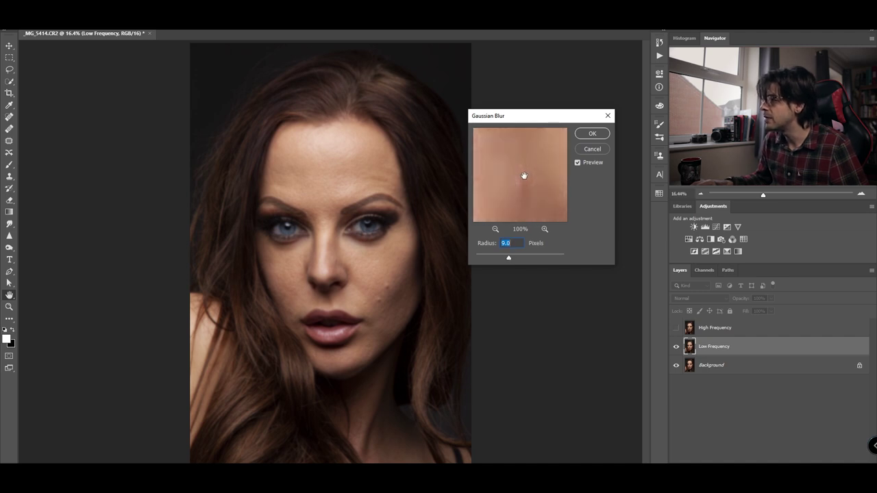
{"action": "left_click_drag", "start_coordinate": [511, 258], "coordinate": [511, 260]}
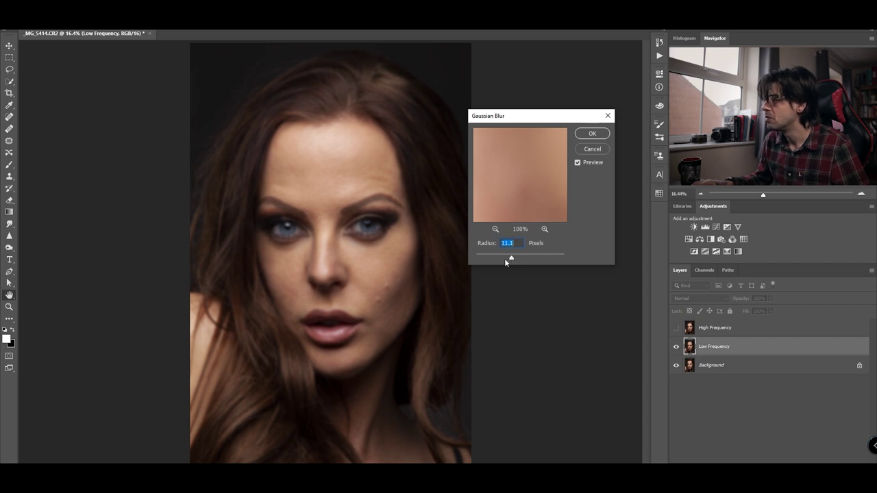
{"action": "left_click", "coordinate": [593, 133]}
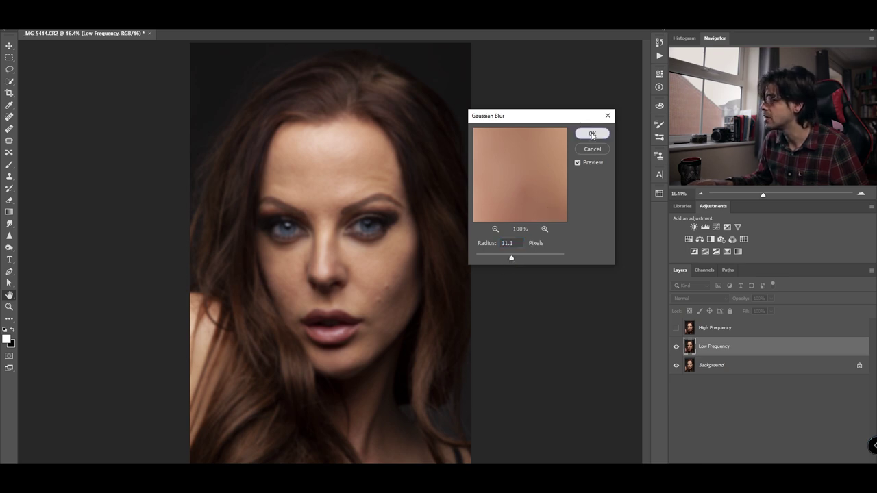
Step: Show the High Frequency layer and use Apply Image on it with the inverted Low Frequency layer, RGB channel, Add blending, 100% opacity, scale 2, offset 0
{"action": "left_click", "coordinate": [676, 329]}
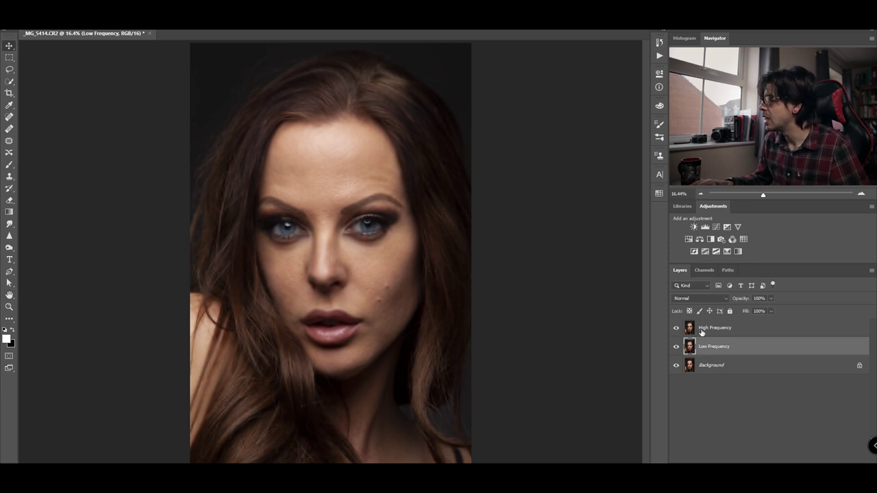
{"action": "left_click", "coordinate": [711, 330]}
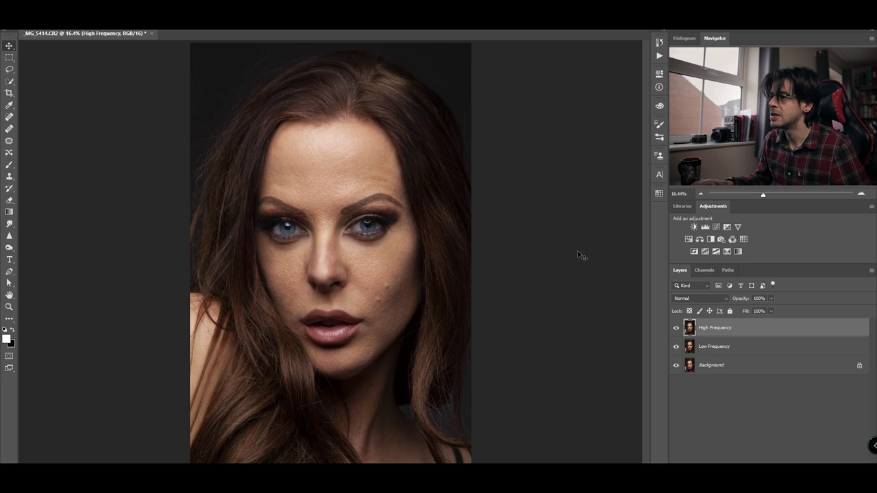
{"action": "left_click", "coordinate": [55, 29]}
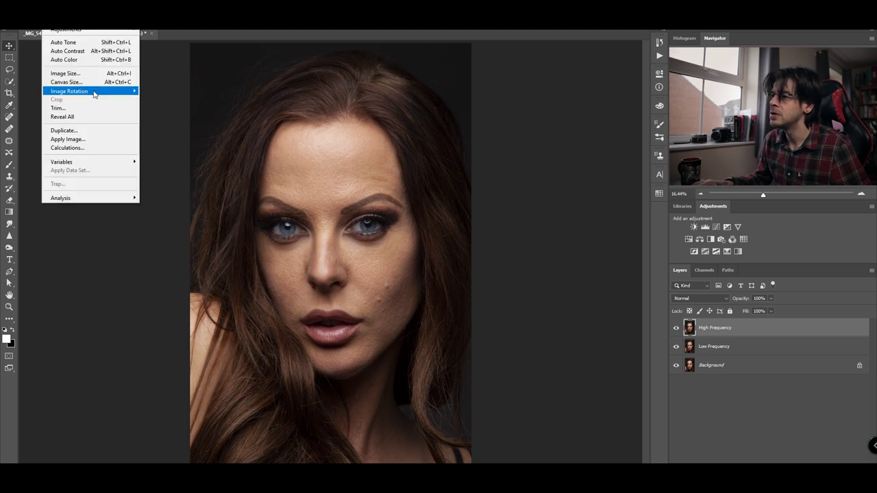
{"action": "left_click", "coordinate": [86, 139]}
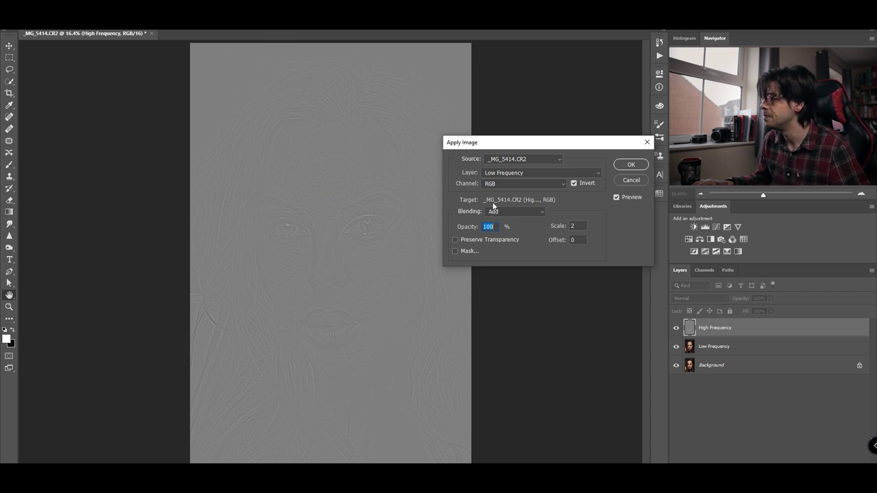
{"action": "left_click", "coordinate": [525, 173]}
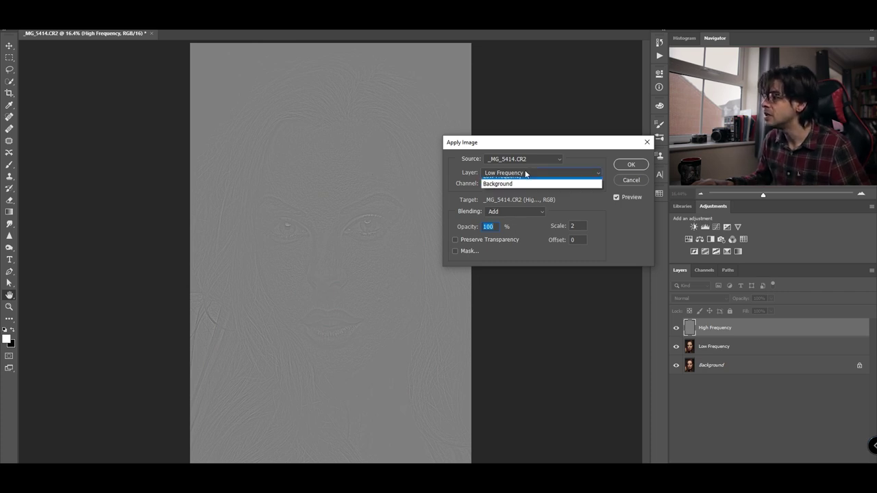
{"action": "left_click", "coordinate": [512, 206]}
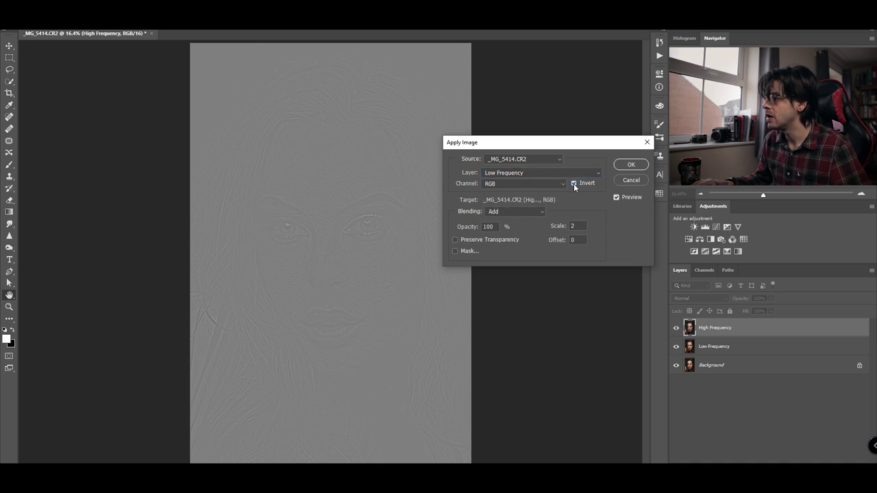
{"action": "left_click", "coordinate": [511, 211]}
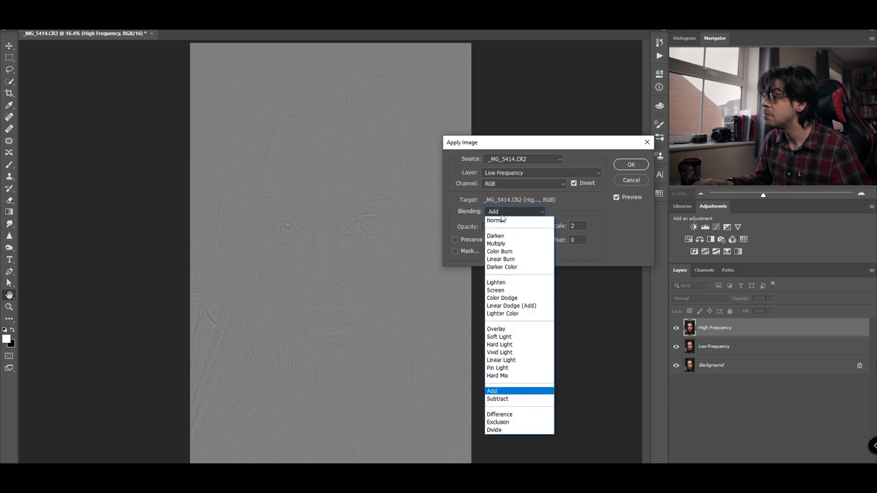
{"action": "left_click", "coordinate": [503, 392]}
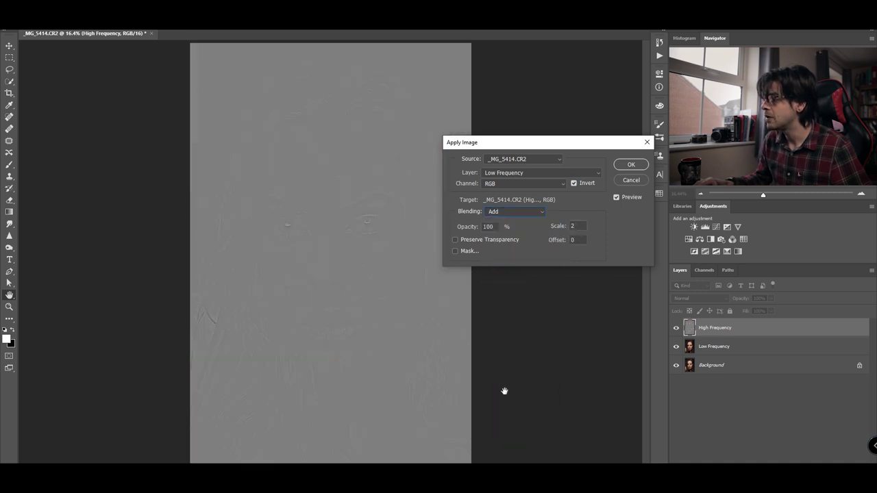
{"action": "left_click_drag", "start_coordinate": [584, 225], "coordinate": [548, 231]}
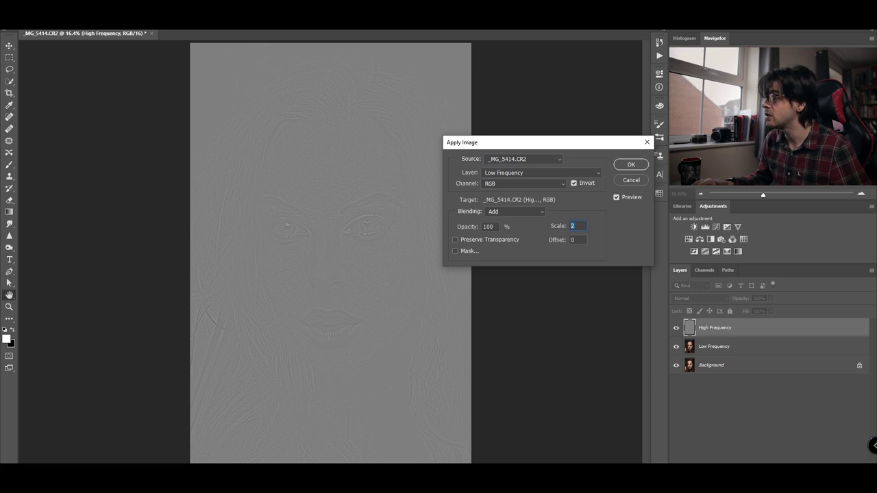
{"action": "left_click", "coordinate": [632, 166]}
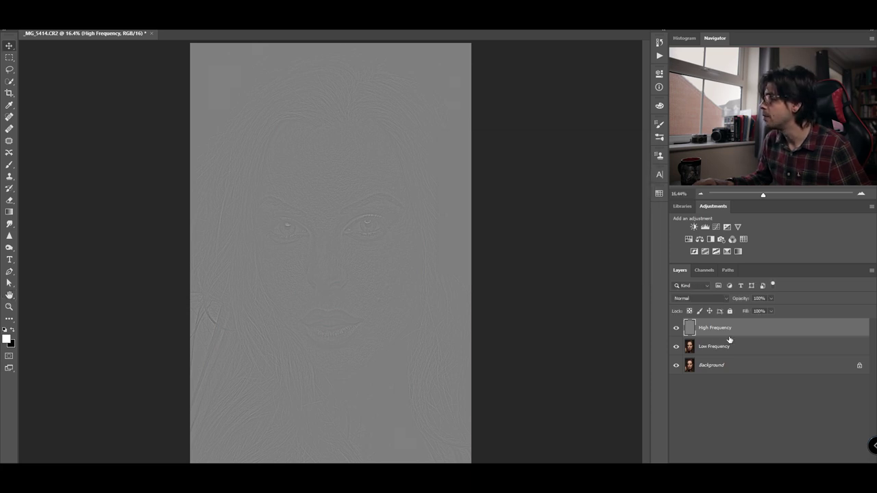
Step: Set the High Frequency layer's blend mode to Linear Light and group it with the Low Frequency layer
{"action": "left_click", "coordinate": [700, 300]}
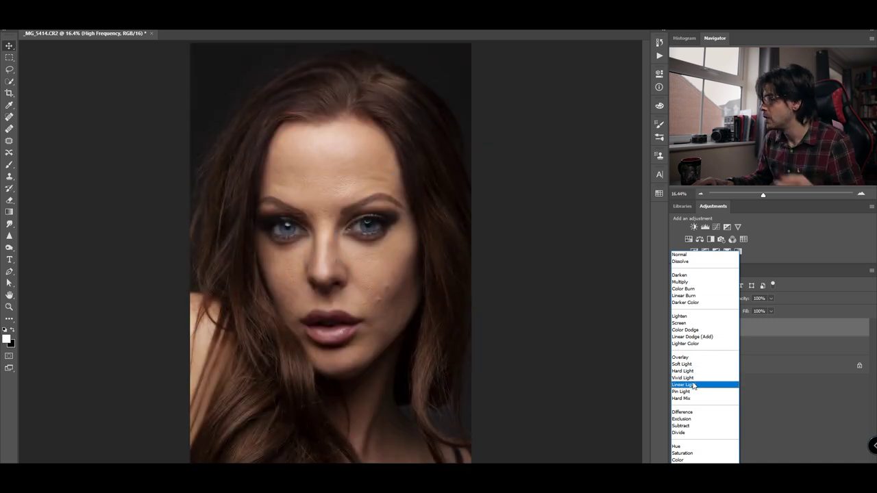
{"action": "left_click", "coordinate": [705, 385]}
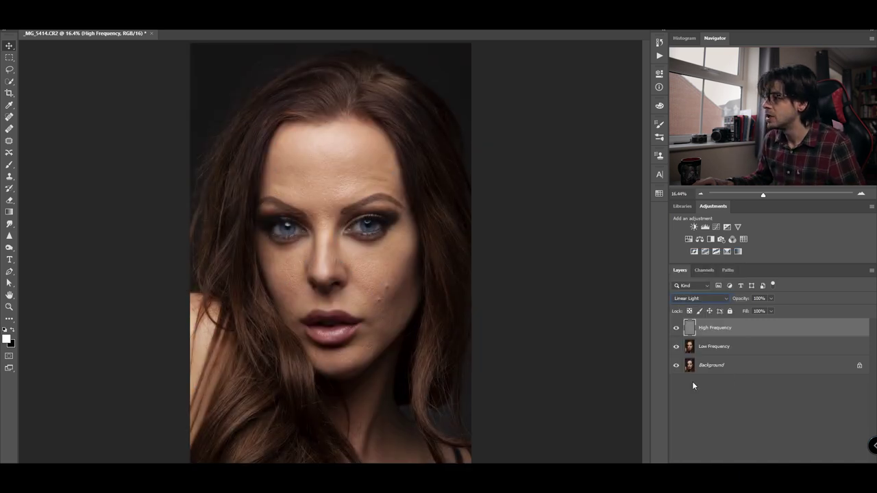
{"action": "left_click", "coordinate": [724, 351], "text": "shift"}
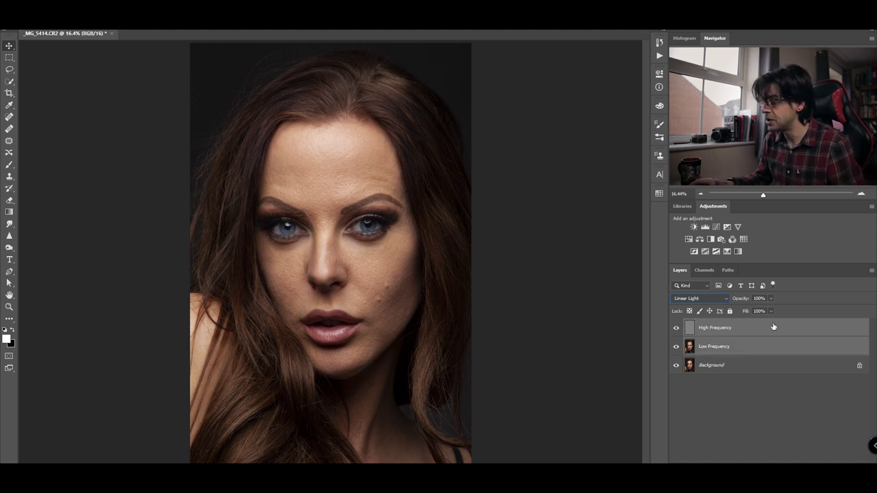
{"action": "key", "text": "ctrl+g"}
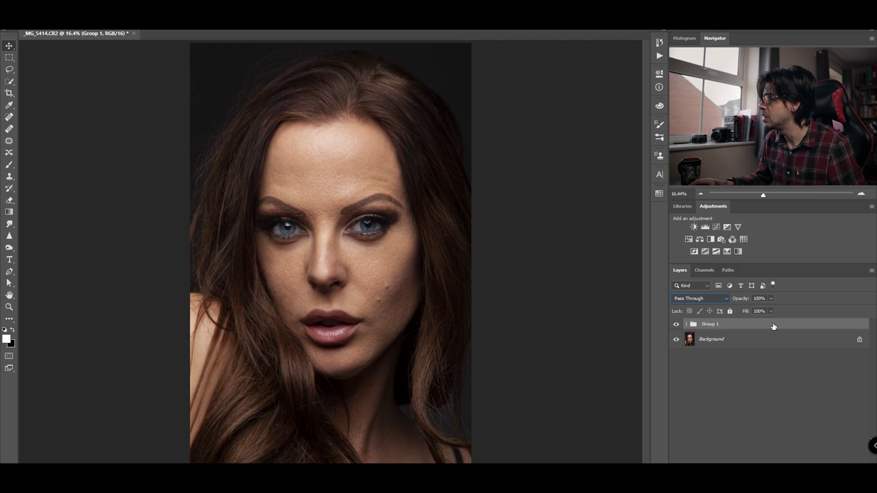
Step: Toggle the new group's visibility repeatedly to compare the portrait with and without the separated layers
{"action": "left_click", "coordinate": [677, 325]}
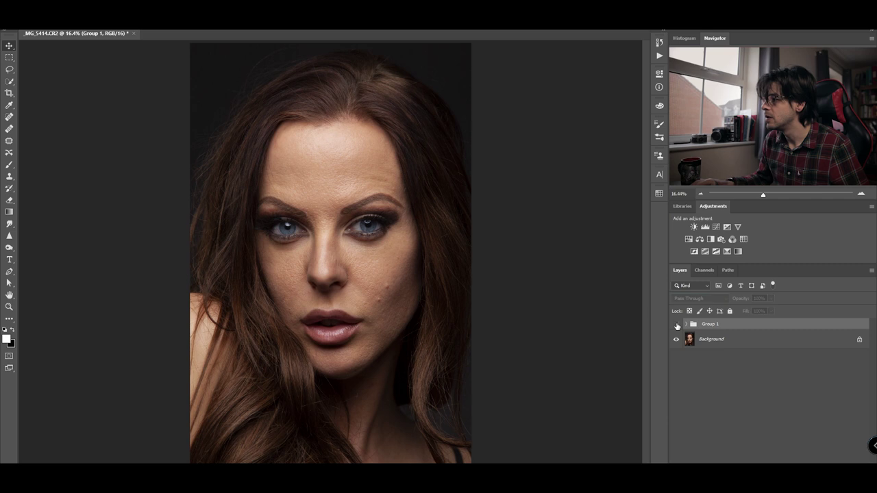
{"action": "left_click", "coordinate": [677, 324]}
{"action": "left_click", "coordinate": [676, 325]}
{"action": "left_click", "coordinate": [676, 324]}
{"action": "left_click", "coordinate": [676, 325]}
{"action": "left_click", "coordinate": [677, 325]}
{"action": "left_click", "coordinate": [676, 325]}
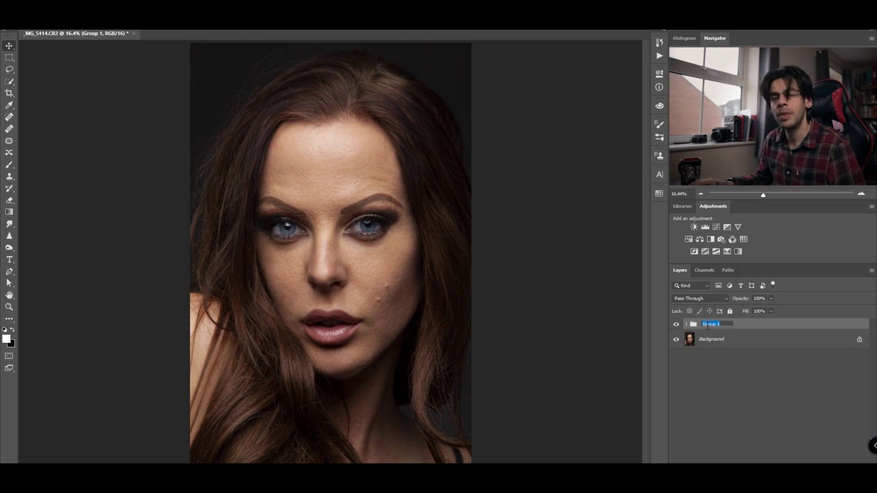
Step: Rename the layer group as Frequency Seperation
{"action": "type", "text": "freq"}
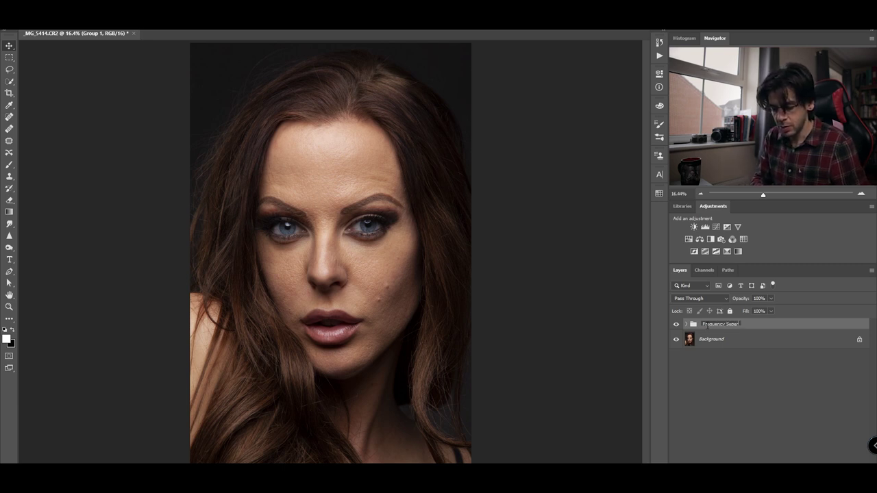
{"action": "type", "text": "uency Seperation"}
{"action": "key", "text": "Return"}
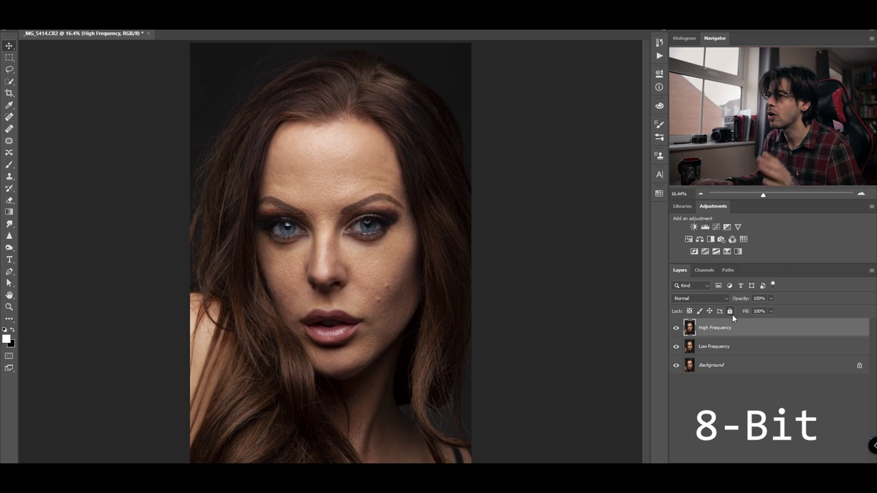
Step: Use Apply Image on the 8-bit High Frequency layer with the Low Frequency layer, RGB channel, Invert off, Subtract blending, 100% opacity, scale 2, offset 128
{"action": "left_click", "coordinate": [55, 27]}
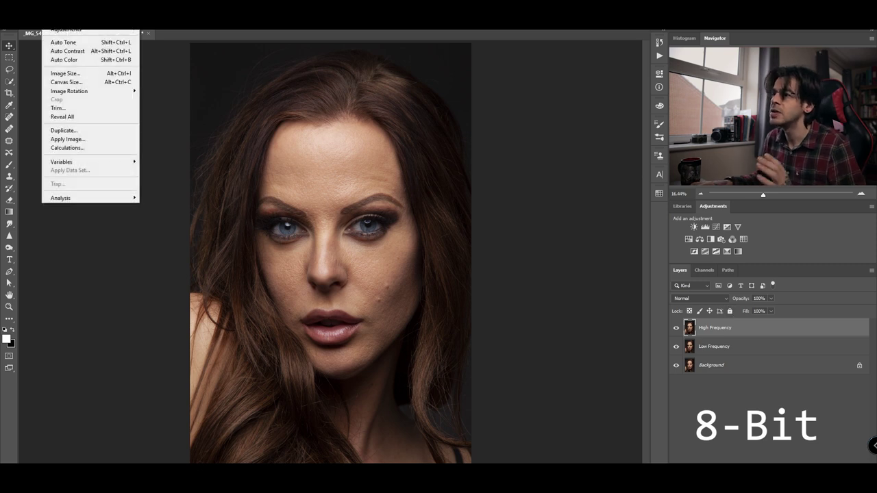
{"action": "left_click", "coordinate": [65, 137]}
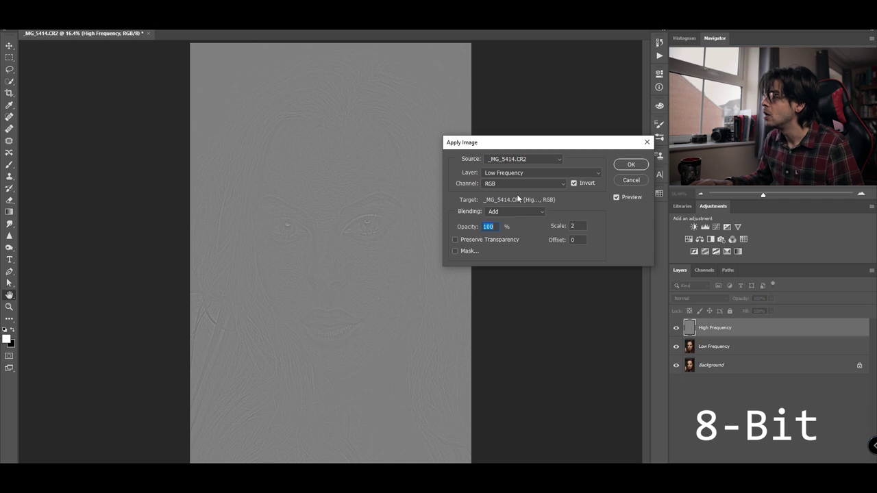
{"action": "left_click", "coordinate": [523, 173]}
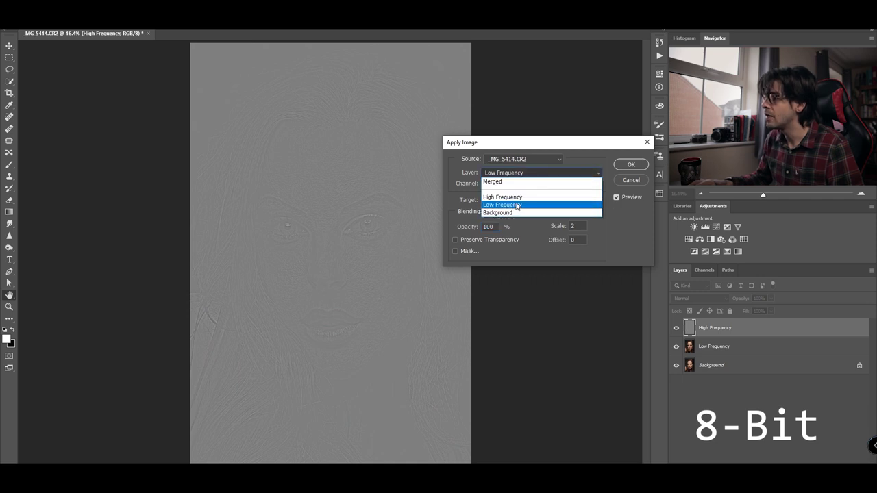
{"action": "left_click", "coordinate": [518, 206]}
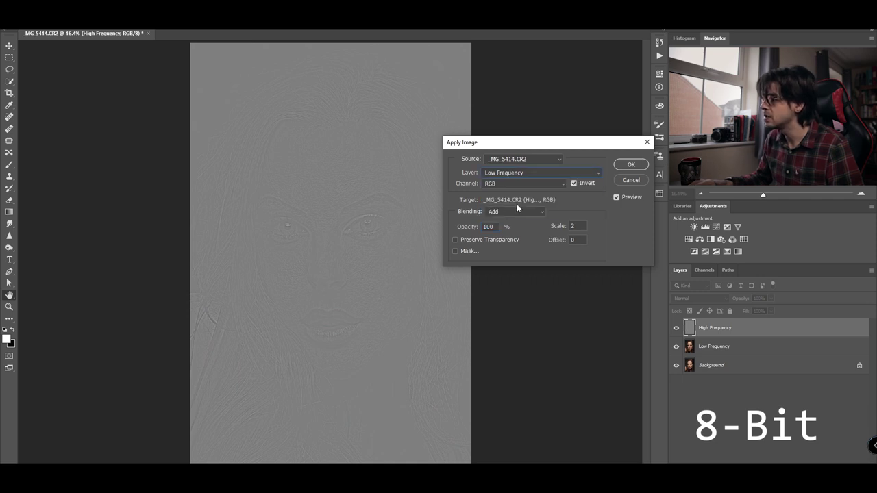
{"action": "left_click", "coordinate": [573, 183]}
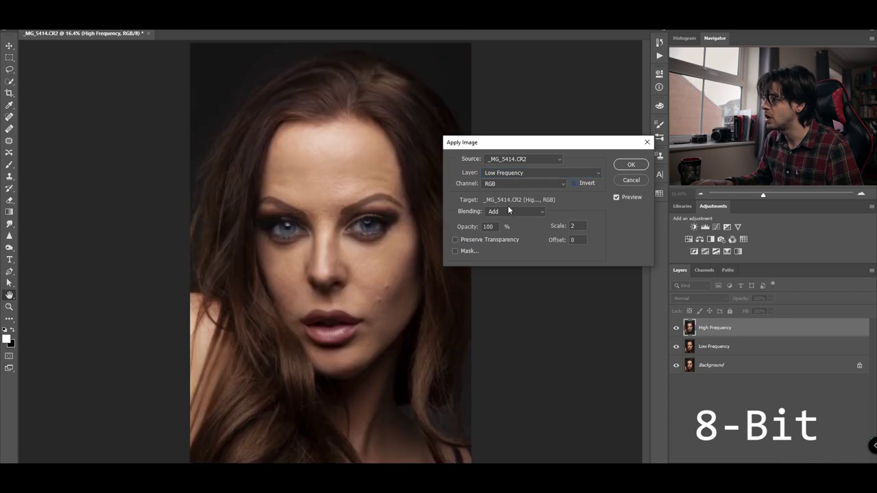
{"action": "left_click", "coordinate": [507, 212]}
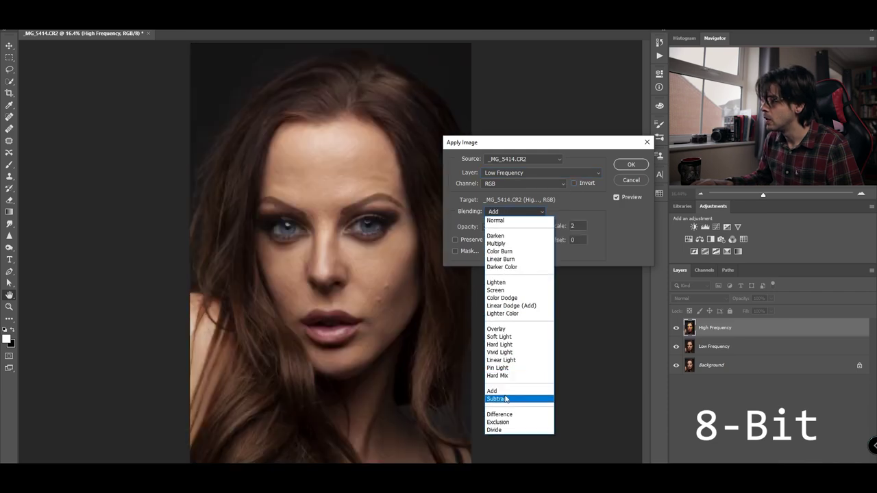
{"action": "left_click", "coordinate": [511, 397]}
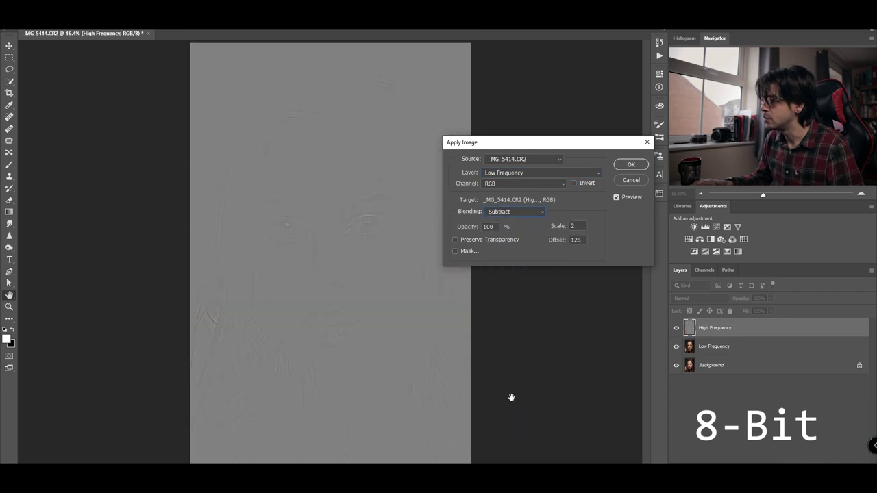
{"action": "double_click", "coordinate": [574, 226]}
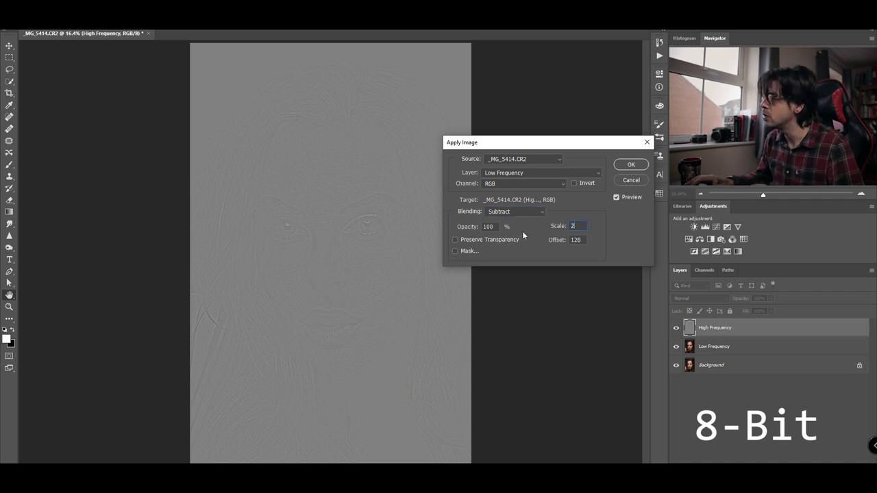
{"action": "left_click", "coordinate": [631, 166]}
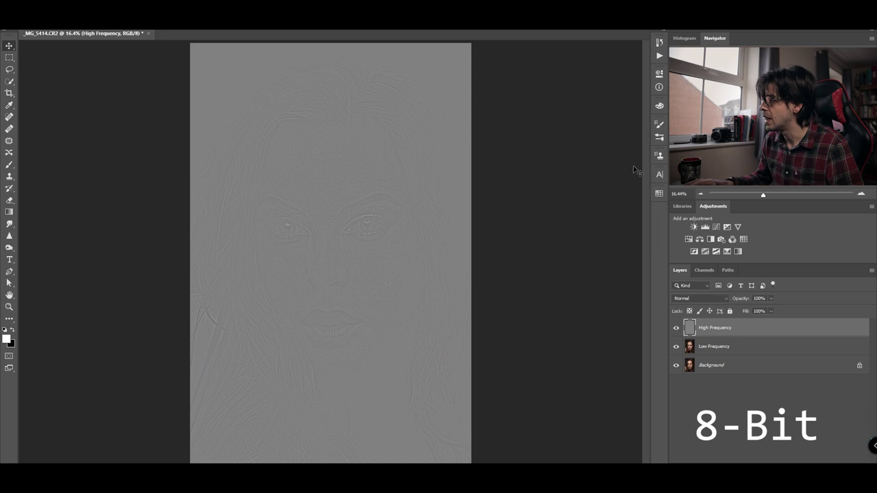
Step: Set the High Frequency layer's blend mode to Linear Light and group it with the Low Frequency layer
{"action": "left_click", "coordinate": [691, 300]}
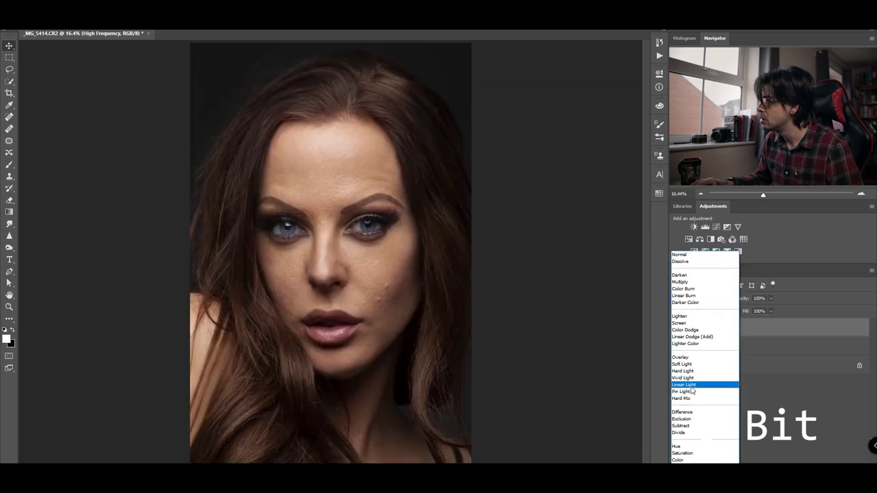
{"action": "left_click", "coordinate": [691, 388]}
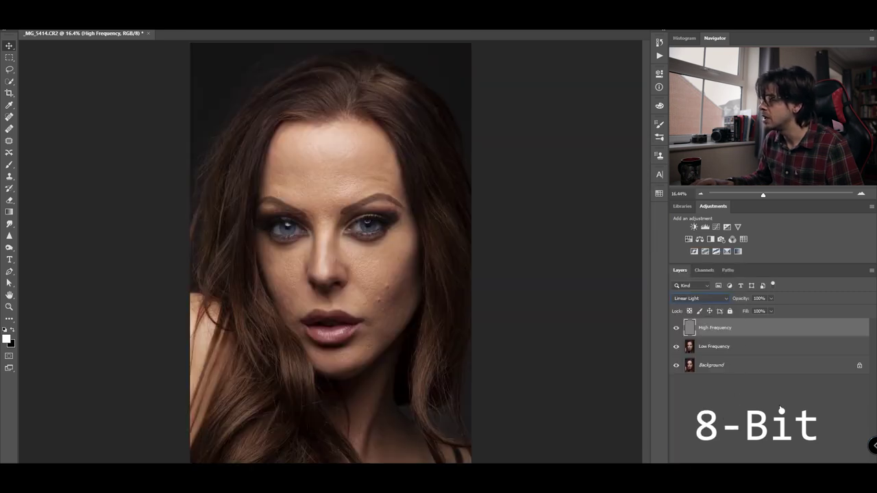
{"action": "left_click", "coordinate": [732, 348], "text": "shift"}
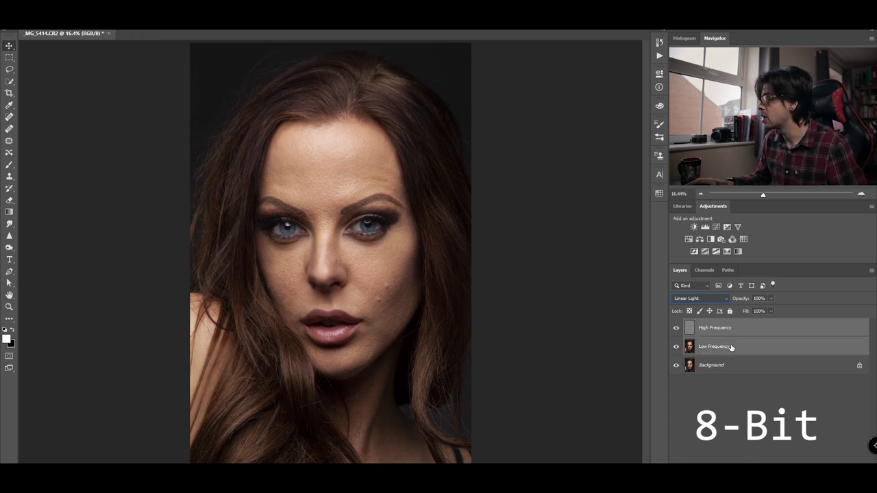
{"action": "key", "text": "ctrl+g"}
Step: Name the 8-bit document's new layer group Frequency Seperation
{"action": "double_click", "coordinate": [712, 324]}
{"action": "type", "text": "Freq"}
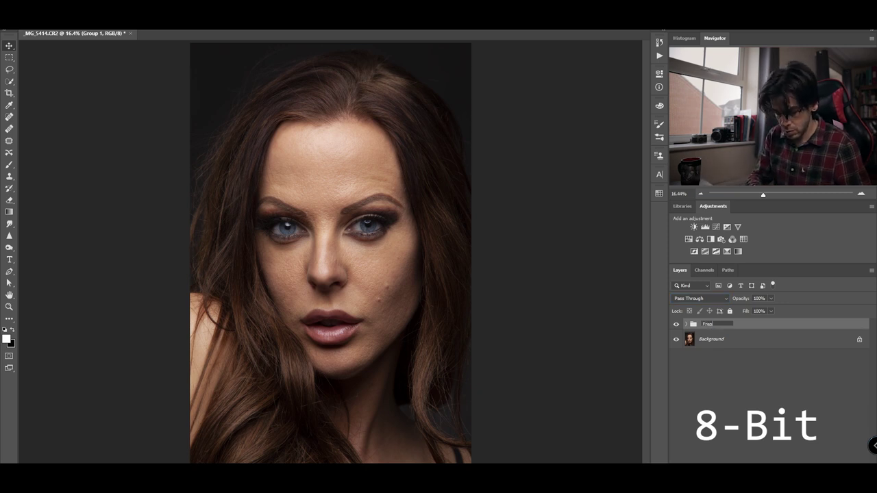
{"action": "type", "text": "uency Seperat"}
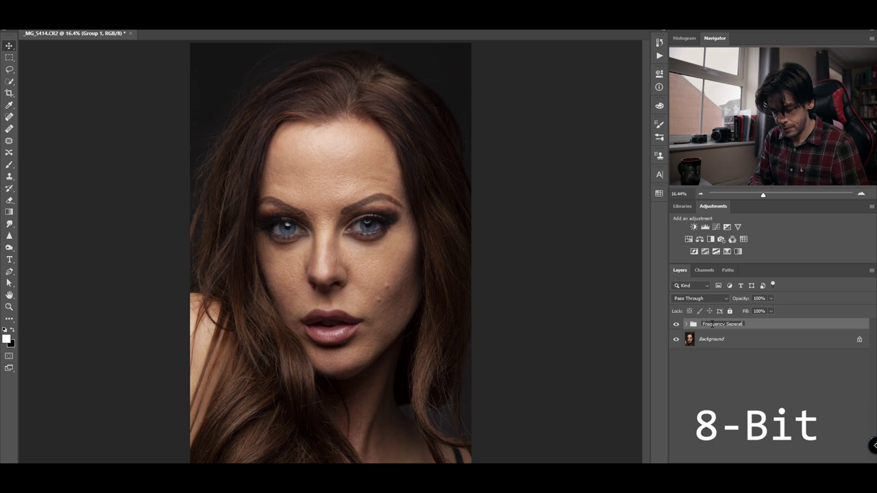
{"action": "type", "text": "ion"}
{"action": "key", "text": "Return"}
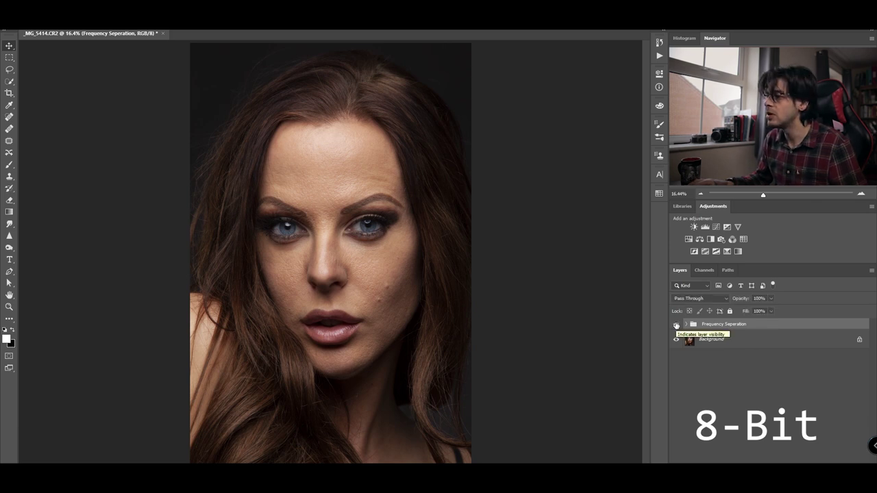
Step: Expand the Frequency Seperation group, select its Low Frequency layer and activate the Lasso tool
{"action": "left_click", "coordinate": [686, 324]}
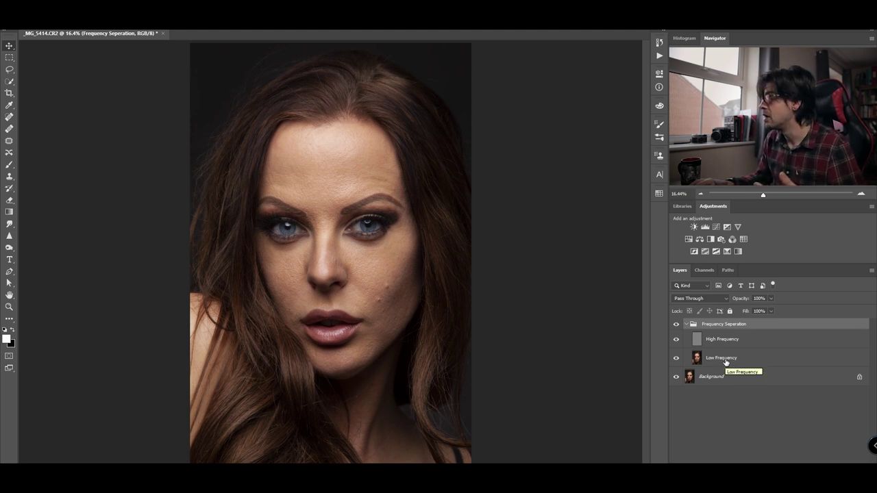
{"action": "left_click", "coordinate": [725, 361]}
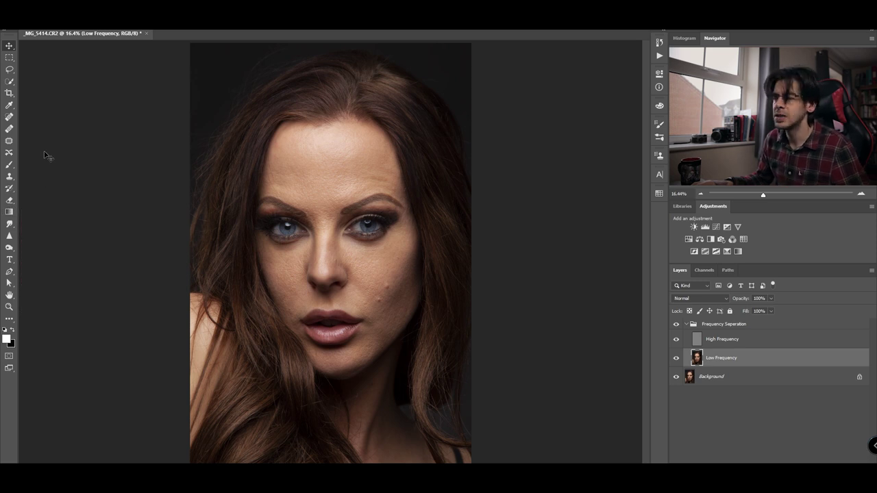
{"action": "left_click", "coordinate": [9, 71]}
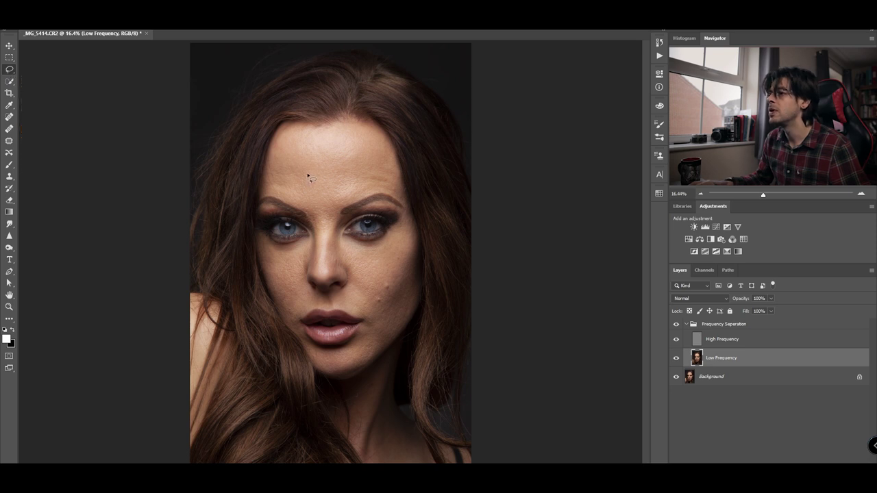
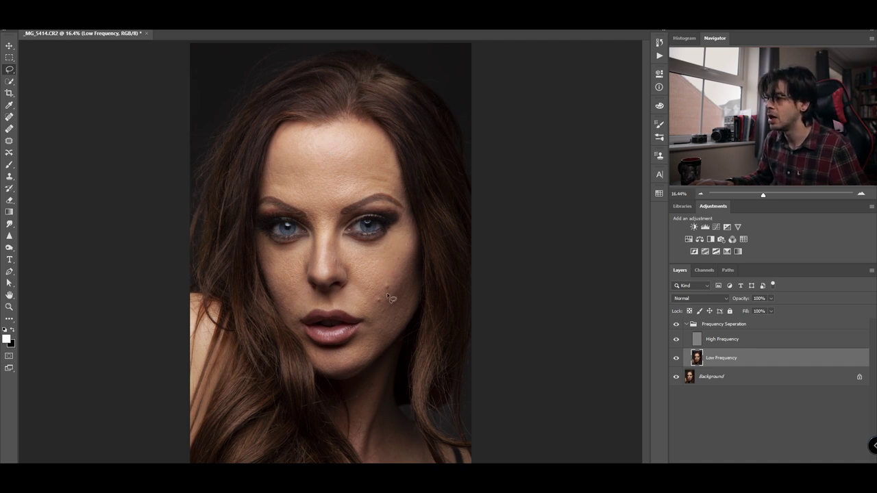
{"action": "left_click", "coordinate": [8, 70]}
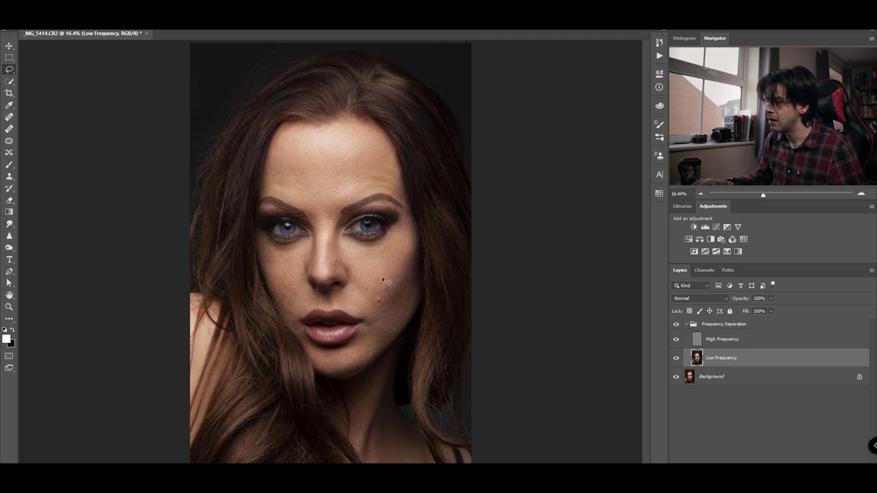
Step: Lasso a small round patch of cheek beside the nose and preview its feathered edge in Quick Mask
{"action": "mouse_move", "coordinate": [376, 254]}
{"action": "left_mouse_down"}
{"action": "mouse_move", "coordinate": [358, 277]}
{"action": "mouse_move", "coordinate": [376, 285]}
{"action": "mouse_move", "coordinate": [397, 252]}
{"action": "left_mouse_up"}
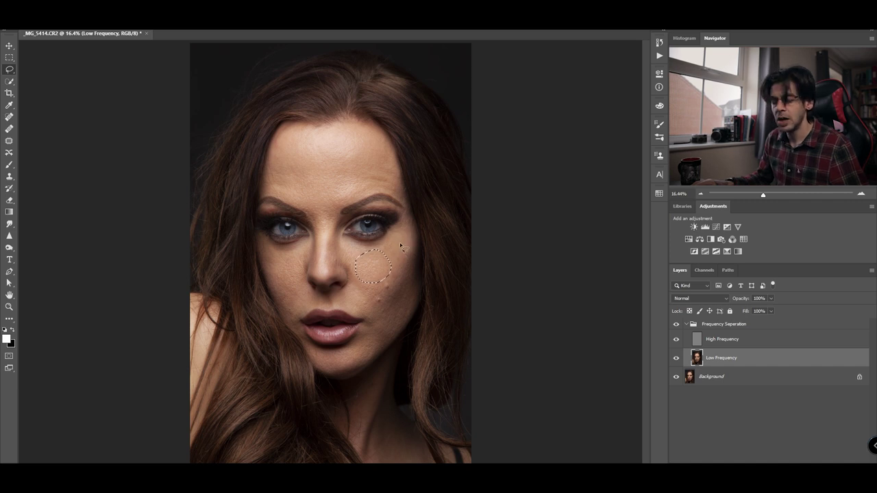
{"action": "key", "text": "q"}
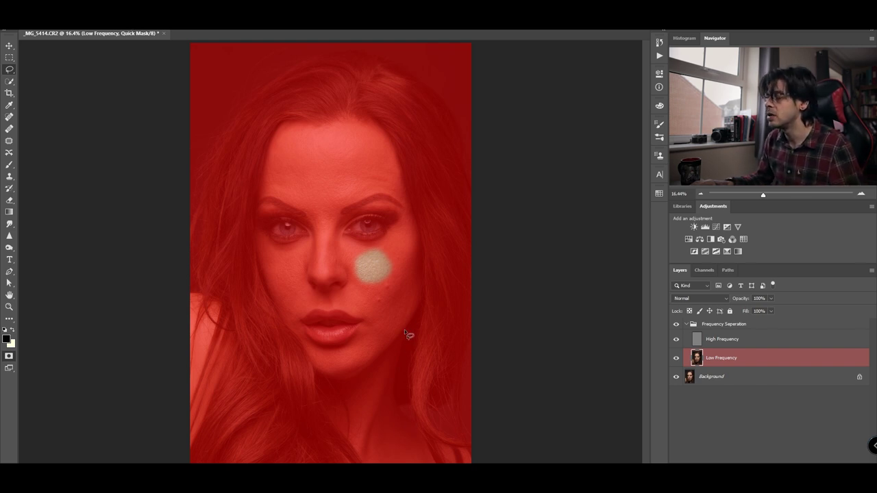
{"action": "key", "text": "q"}
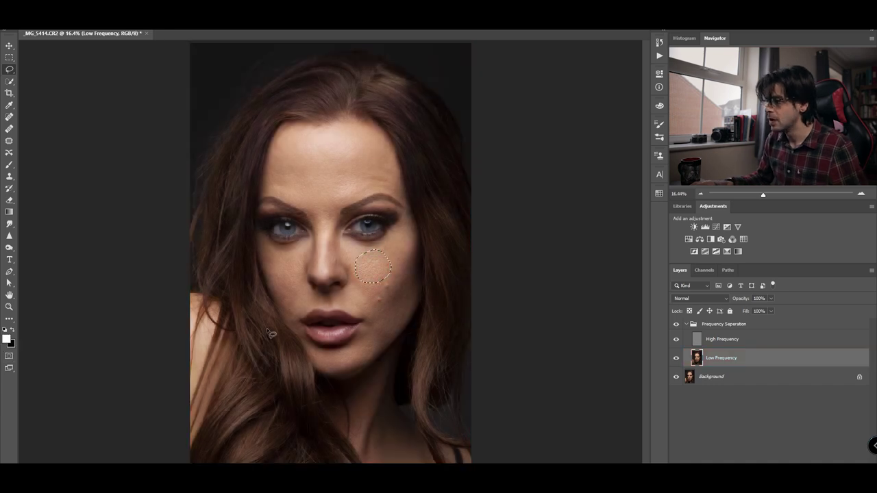
Step: Lasso the shadowed outer cheek, inspect the selection's feathered edge in Quick Mask at 100%, and deselect it
{"action": "mouse_move", "coordinate": [390, 296]}
{"action": "left_mouse_down"}
{"action": "mouse_move", "coordinate": [410, 243]}
{"action": "mouse_move", "coordinate": [385, 251]}
{"action": "mouse_move", "coordinate": [368, 279]}
{"action": "mouse_move", "coordinate": [387, 296]}
{"action": "left_mouse_up"}
{"action": "key", "text": "q"}
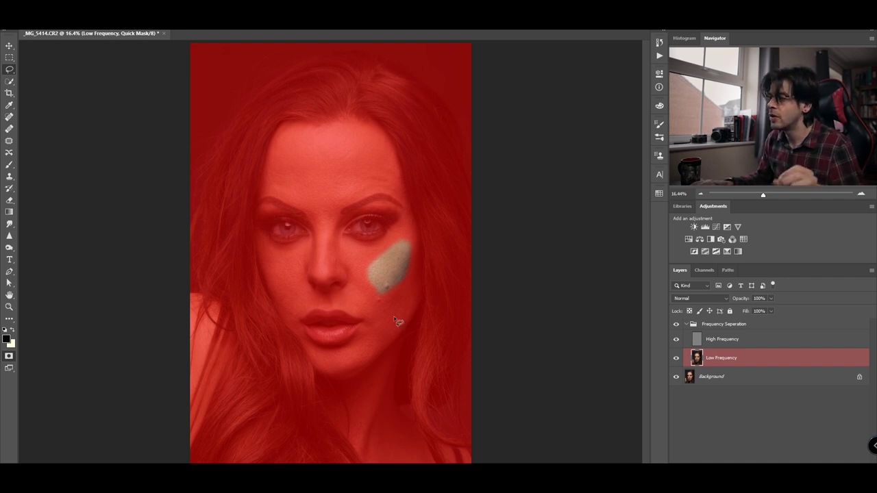
{"action": "scroll", "coordinate": [359, 267], "scroll_direction": "up", "scroll_amount": 5}
{"action": "left_click_drag", "start_coordinate": [523, 278], "coordinate": [90, 254]}
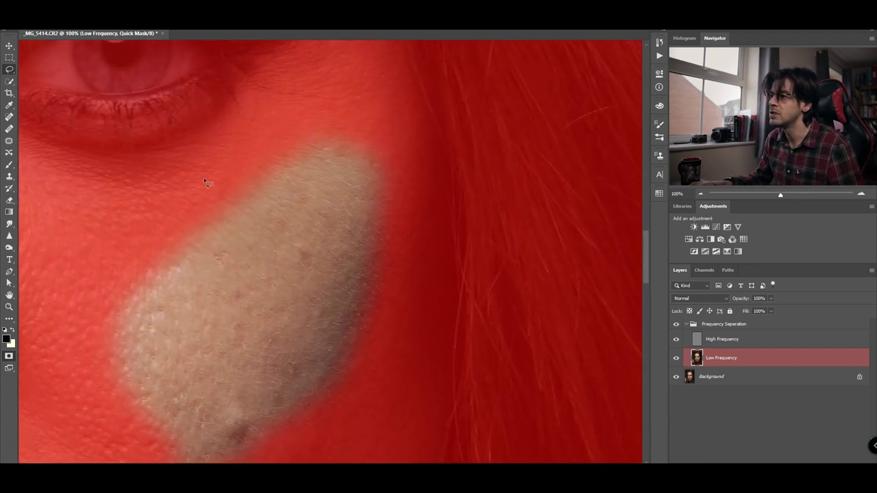
{"action": "key", "text": "q"}
{"action": "key", "text": "ctrl+d"}
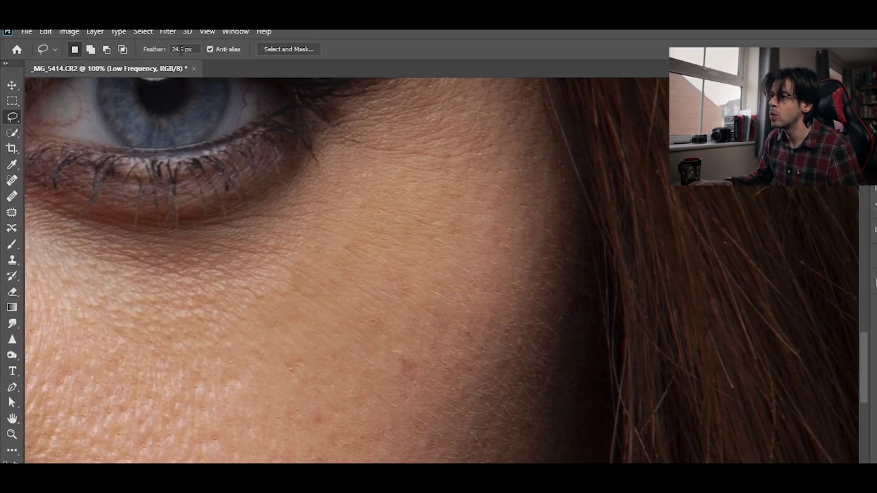
Step: Set the Lasso feather to 30 px and select an elongated area along the shadow transition on the outer cheek
{"action": "left_click", "coordinate": [146, 18]}
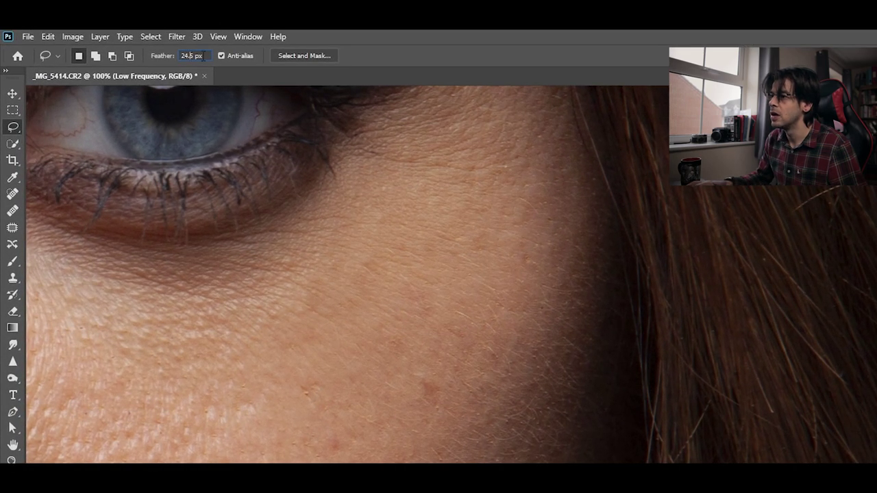
{"action": "type", "text": "30"}
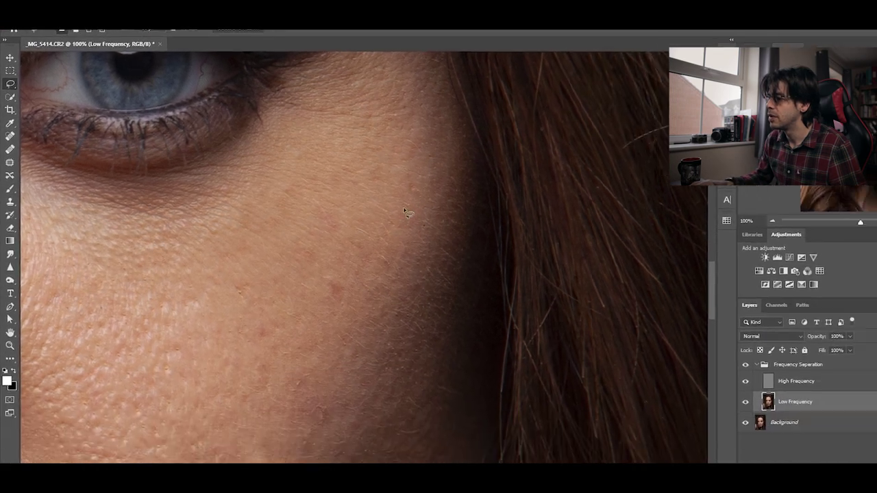
{"action": "mouse_move", "coordinate": [466, 263]}
{"action": "left_mouse_down"}
{"action": "mouse_move", "coordinate": [483, 261]}
{"action": "mouse_move", "coordinate": [548, 395]}
{"action": "left_mouse_up"}
{"action": "mouse_move", "coordinate": [394, 273]}
{"action": "left_mouse_down"}
{"action": "mouse_move", "coordinate": [355, 377]}
{"action": "mouse_move", "coordinate": [306, 420]}
{"action": "mouse_move", "coordinate": [201, 411]}
{"action": "left_mouse_up"}
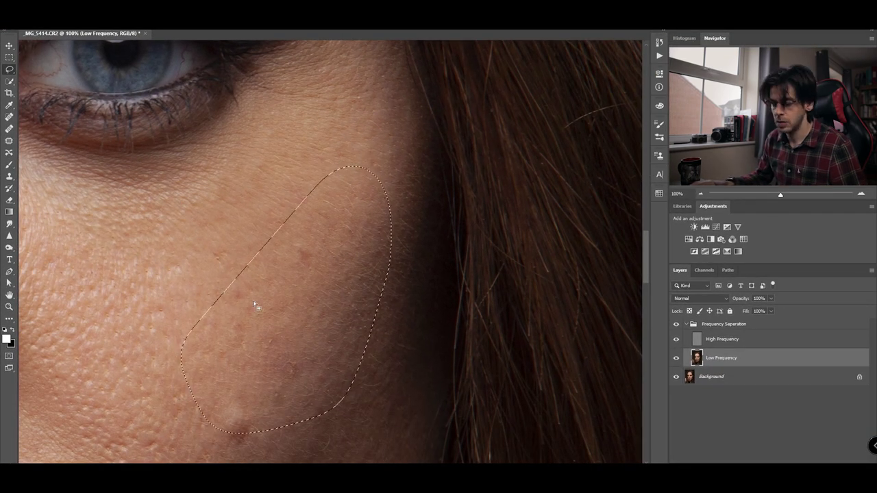
Step: Preview the softness of the outer cheek selection's edge in Quick Mask and return to the normal selection outline
{"action": "key", "text": "q"}
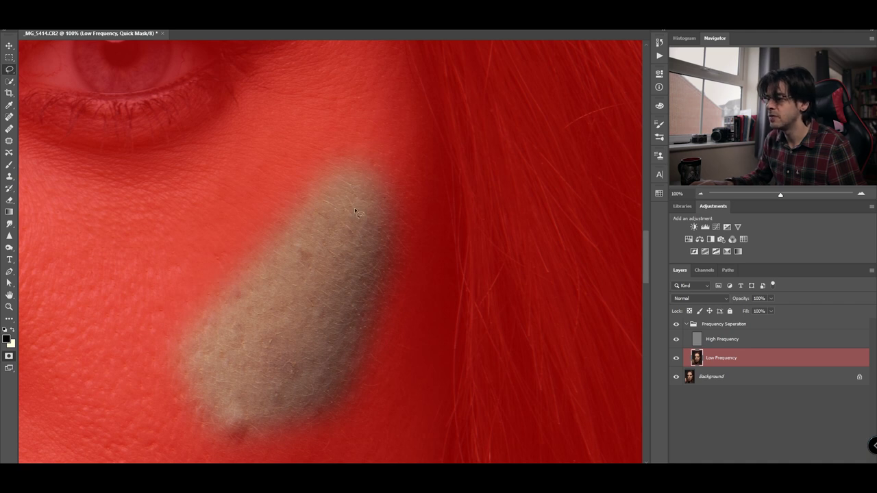
{"action": "key", "text": "q"}
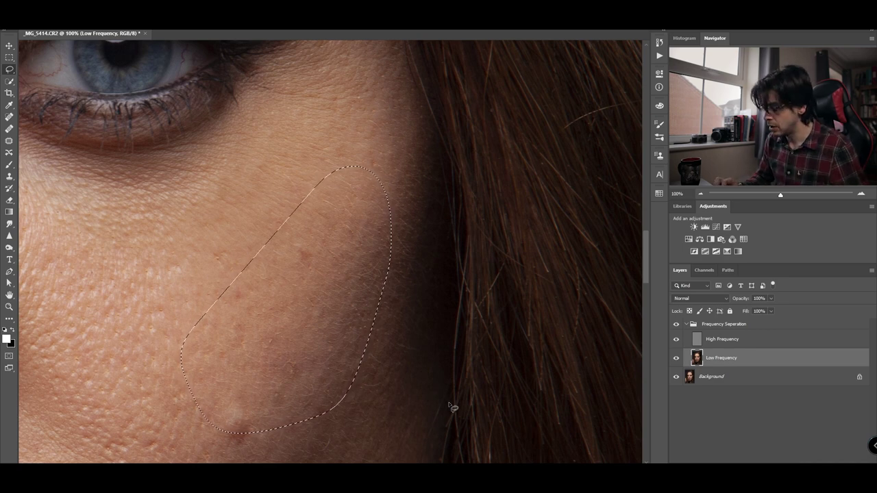
{"action": "key", "text": "ctrl+0"}
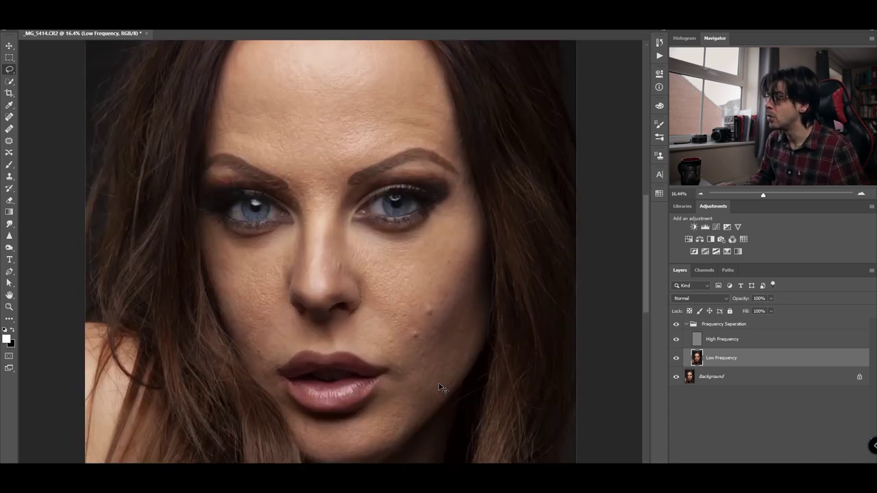
{"action": "key", "text": "ctrl+1"}
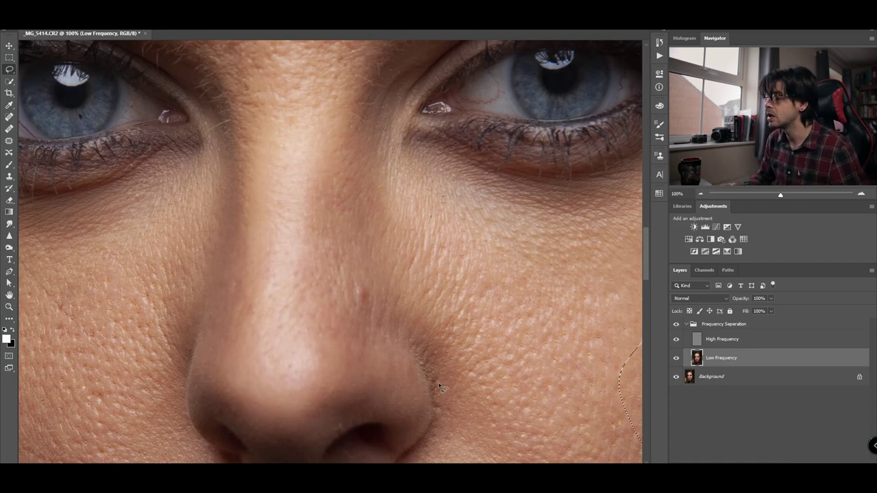
Step: Apply Gaussian Blur with a 20.8 px radius to the selected outer cheek on the Low Frequency layer and deselect it
{"action": "key", "text": "ctrl+0"}
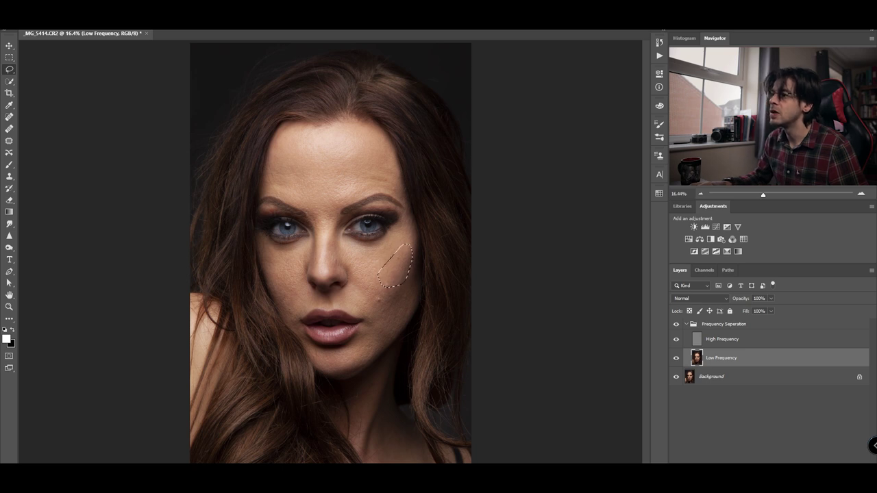
{"action": "key", "text": "alt+t"}
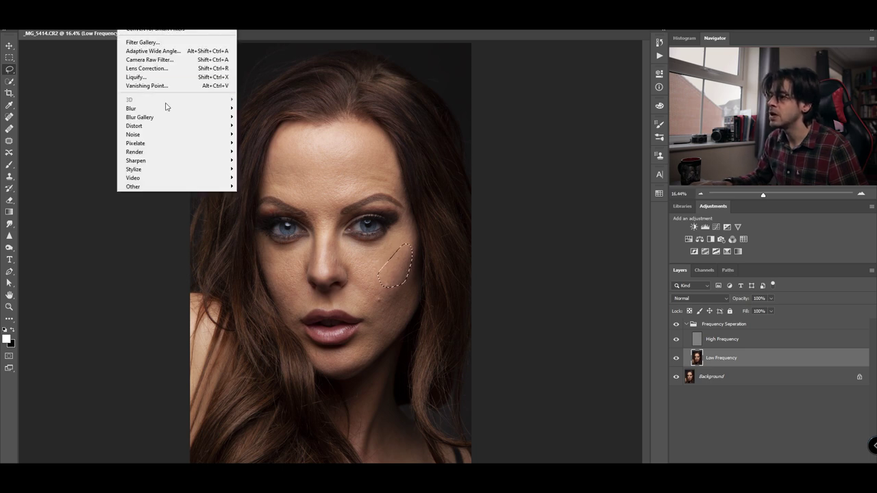
{"action": "mouse_move", "coordinate": [167, 111]}
{"action": "left_click", "coordinate": [264, 143]}
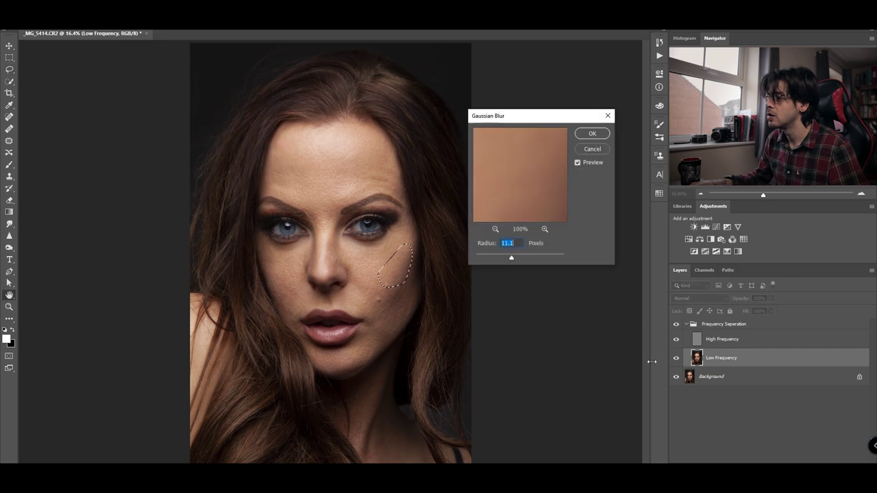
{"action": "mouse_move", "coordinate": [511, 258]}
{"action": "left_mouse_down"}
{"action": "mouse_move", "coordinate": [502, 258]}
{"action": "mouse_move", "coordinate": [515, 258]}
{"action": "left_mouse_up"}
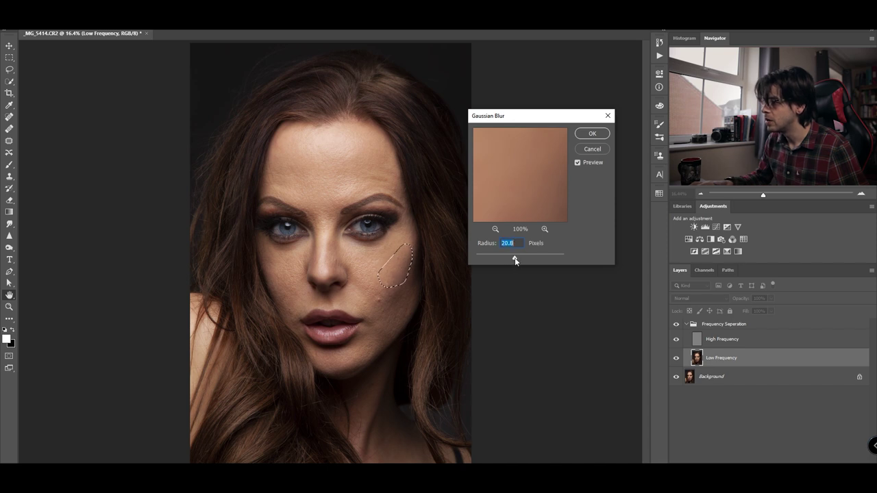
{"action": "left_click", "coordinate": [577, 162]}
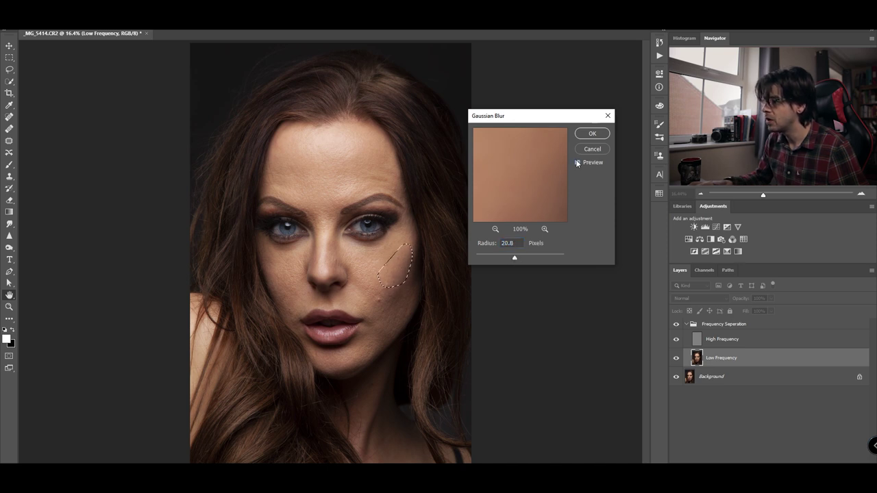
{"action": "left_click", "coordinate": [592, 134]}
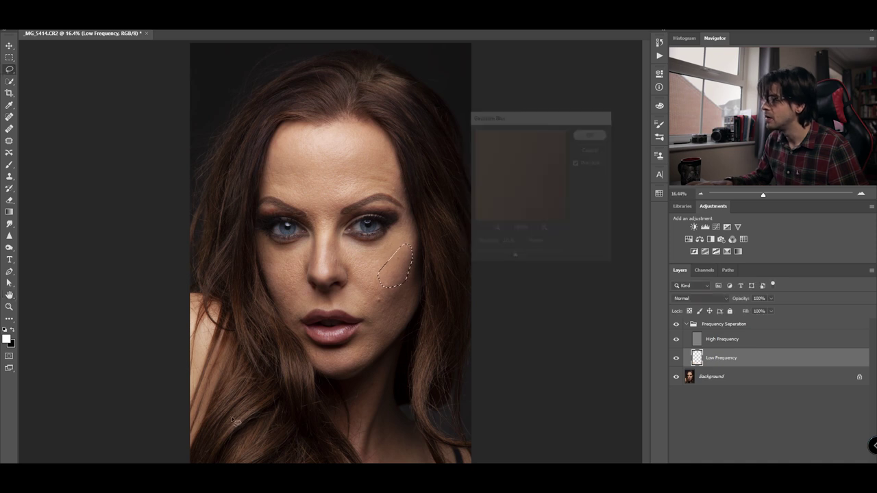
{"action": "key", "text": "ctrl+d"}
Step: Lasso a round patch on the lower cheek, soften it with Gaussian Blur at about 18 px, and deselect it
{"action": "mouse_move", "coordinate": [388, 280]}
{"action": "left_mouse_down"}
{"action": "mouse_move", "coordinate": [399, 314]}
{"action": "mouse_move", "coordinate": [374, 301]}
{"action": "mouse_move", "coordinate": [401, 284]}
{"action": "left_mouse_up"}
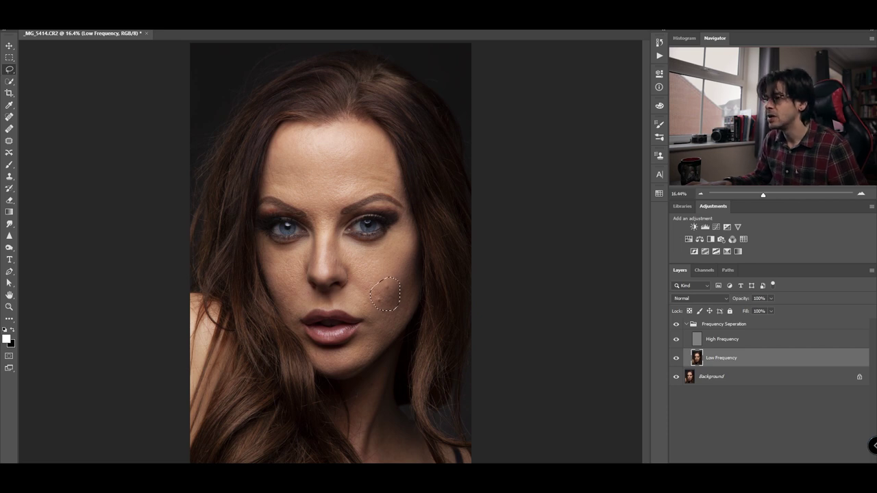
{"action": "left_click", "coordinate": [130, 23]}
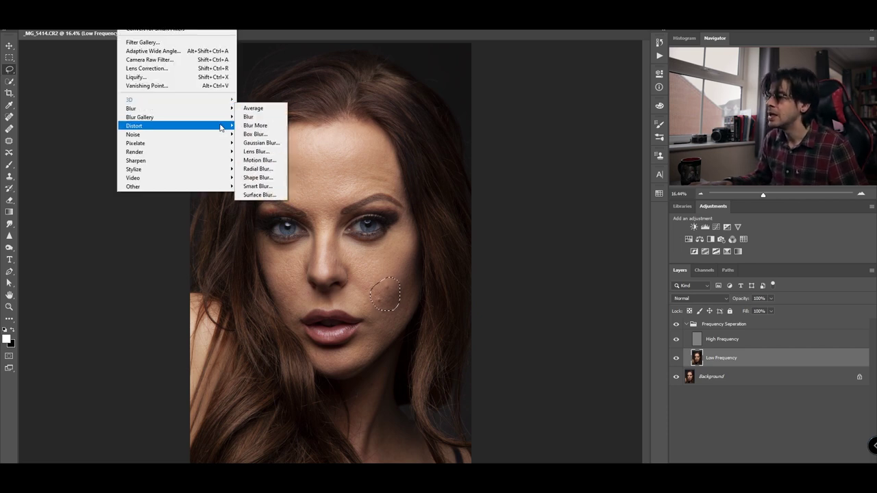
{"action": "left_click", "coordinate": [261, 142]}
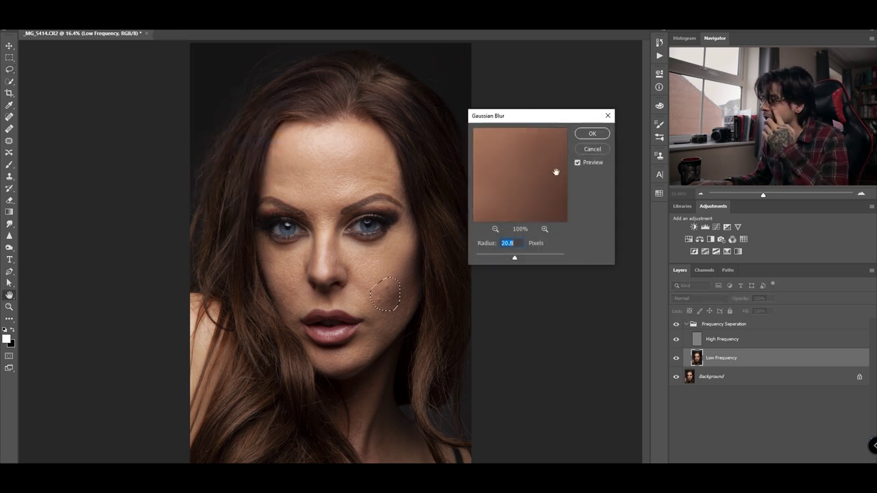
{"action": "left_click_drag", "start_coordinate": [515, 260], "coordinate": [514, 258]}
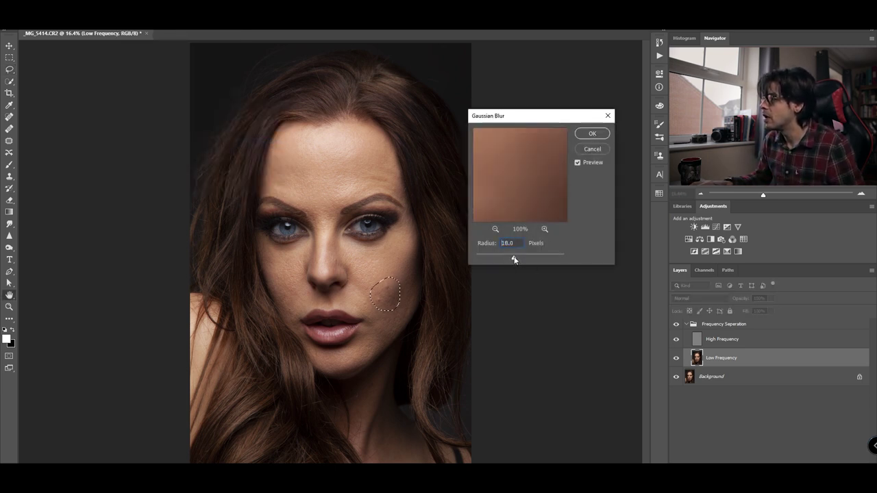
{"action": "left_click", "coordinate": [596, 134]}
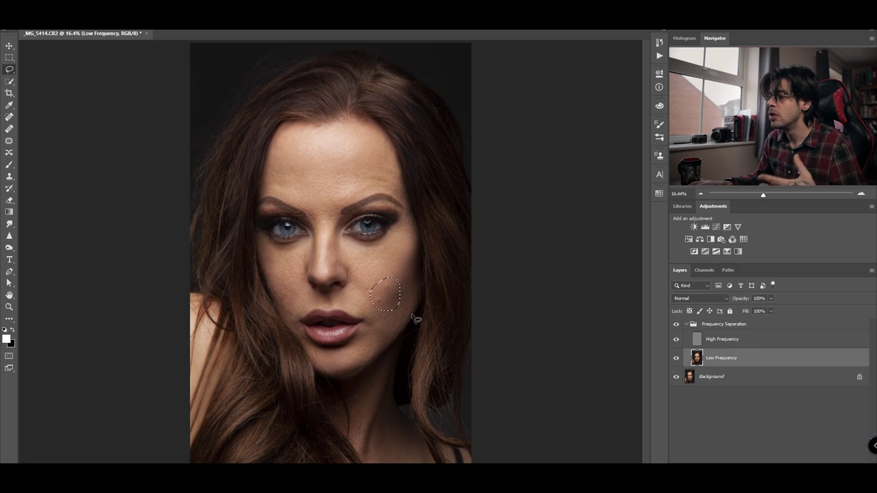
{"action": "key", "text": "ctrl+d"}
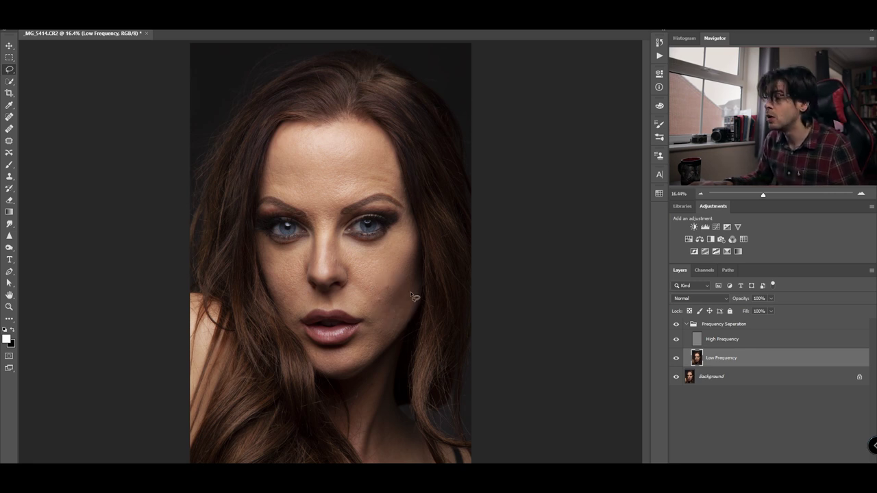
Step: Lasso the shadowed area from the outer cheek down to the jaw, apply a 13.9 px Gaussian Blur, and deselect it
{"action": "mouse_move", "coordinate": [408, 288]}
{"action": "left_mouse_down"}
{"action": "mouse_move", "coordinate": [420, 282]}
{"action": "mouse_move", "coordinate": [417, 315]}
{"action": "mouse_move", "coordinate": [396, 346]}
{"action": "mouse_move", "coordinate": [387, 310]}
{"action": "mouse_move", "coordinate": [408, 287]}
{"action": "left_mouse_up"}
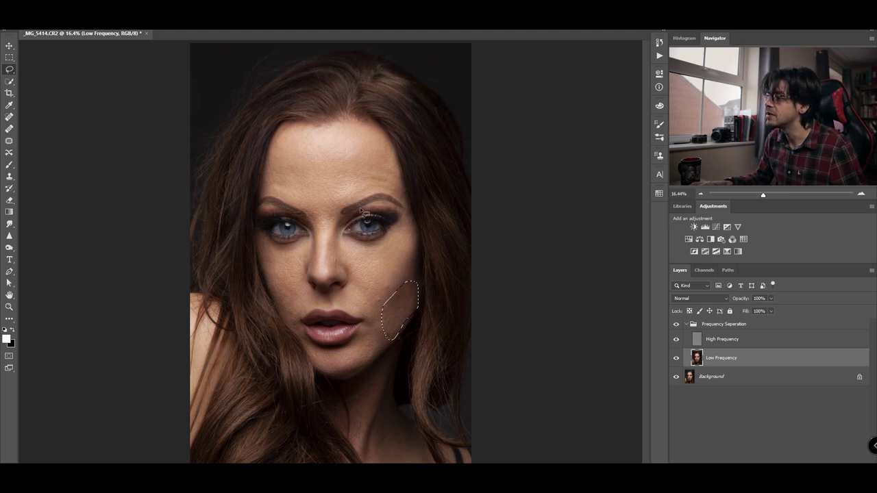
{"action": "left_click", "coordinate": [127, 22]}
{"action": "mouse_move", "coordinate": [137, 108]}
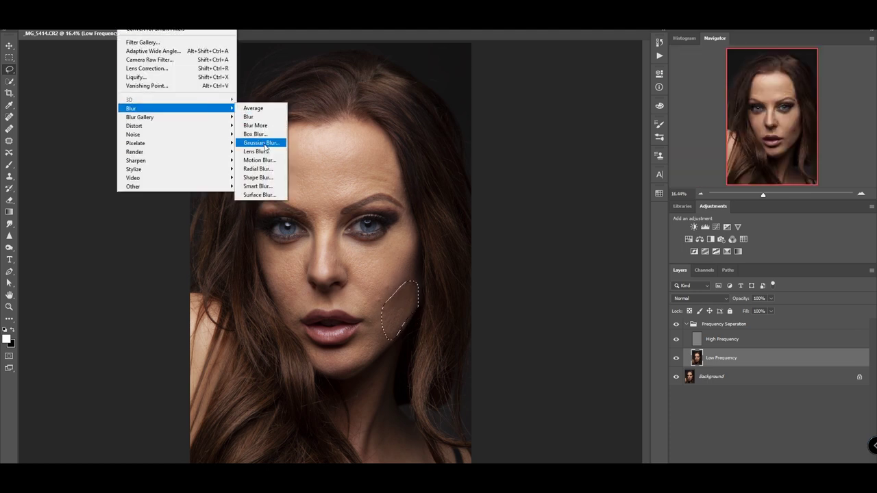
{"action": "left_click", "coordinate": [261, 141]}
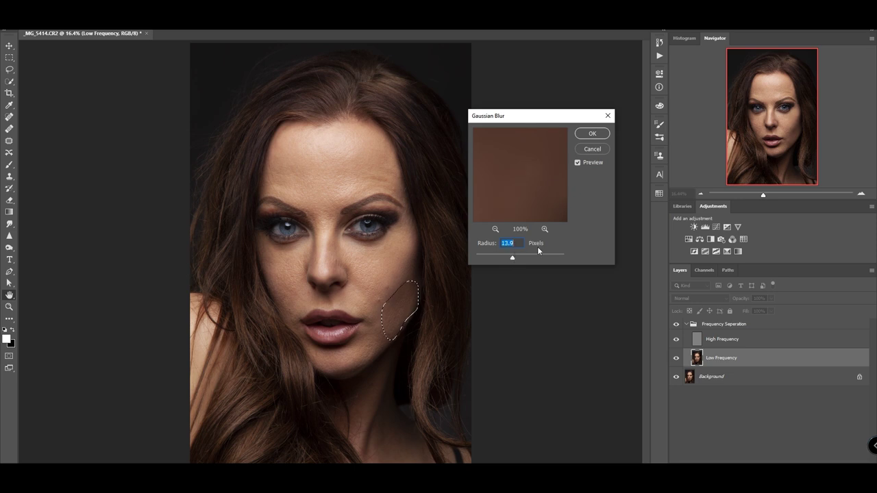
{"action": "key", "text": "Return"}
{"action": "key", "text": "ctrl+d"}
Step: Soften more of the lower face with Gaussian Blur, including a lassoed patch at the side of the chin
{"action": "left_click", "coordinate": [127, 22]}
{"action": "mouse_move", "coordinate": [137, 108]}
{"action": "left_click", "coordinate": [261, 141]}
{"action": "key", "text": "Return"}
{"action": "key", "text": "ctrl+d"}
{"action": "mouse_move", "coordinate": [361, 350]}
{"action": "left_mouse_down"}
{"action": "mouse_move", "coordinate": [356, 379]}
{"action": "mouse_move", "coordinate": [361, 349]}
{"action": "left_mouse_up"}
{"action": "left_click", "coordinate": [127, 22]}
{"action": "mouse_move", "coordinate": [137, 108]}
{"action": "left_click", "coordinate": [261, 141]}
{"action": "key", "text": "Return"}
{"action": "key", "text": "ctrl+d"}
Step: Lasso the broad cheek area between the under-eye, nose and cheekbone and soften it with a 20.8 px Gaussian Blur
{"action": "mouse_move", "coordinate": [404, 256]}
{"action": "left_mouse_down"}
{"action": "mouse_move", "coordinate": [400, 246]}
{"action": "mouse_move", "coordinate": [346, 254]}
{"action": "mouse_move", "coordinate": [359, 283]}
{"action": "mouse_move", "coordinate": [378, 291]}
{"action": "mouse_move", "coordinate": [404, 257]}
{"action": "left_mouse_up"}
{"action": "key", "text": "ctrl+d"}
{"action": "mouse_move", "coordinate": [384, 248]}
{"action": "left_mouse_down"}
{"action": "mouse_move", "coordinate": [352, 255]}
{"action": "mouse_move", "coordinate": [363, 252]}
{"action": "left_mouse_up"}
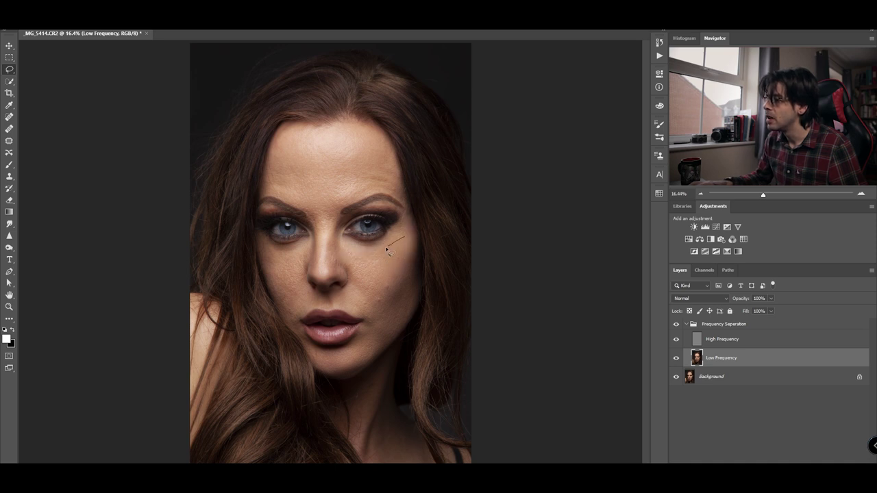
{"action": "mouse_move", "coordinate": [353, 266]}
{"action": "left_mouse_down"}
{"action": "mouse_move", "coordinate": [361, 293]}
{"action": "mouse_move", "coordinate": [383, 300]}
{"action": "mouse_move", "coordinate": [400, 278]}
{"action": "left_mouse_up"}
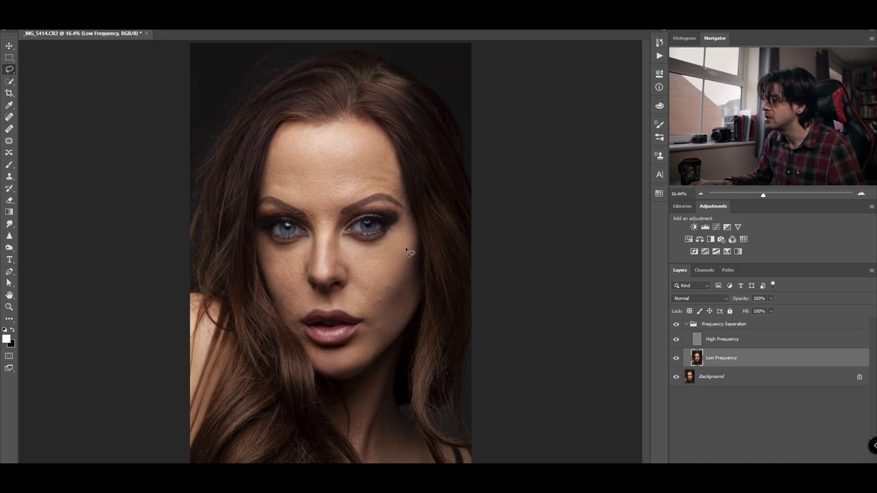
{"action": "key", "text": "alt+t"}
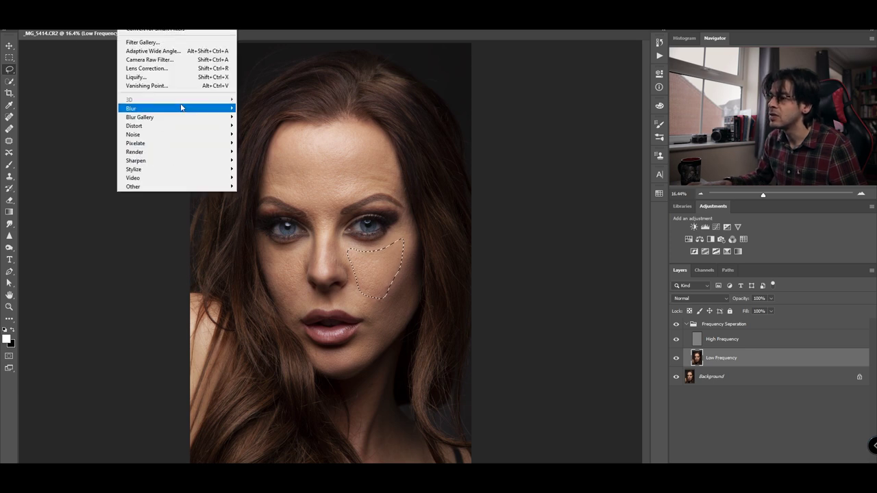
{"action": "mouse_move", "coordinate": [214, 114]}
{"action": "left_click", "coordinate": [262, 143]}
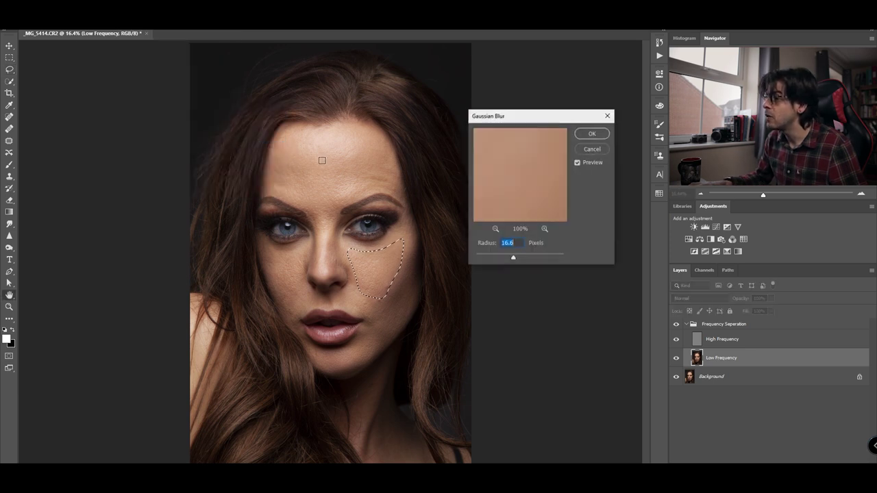
{"action": "left_click_drag", "start_coordinate": [513, 259], "coordinate": [515, 259]}
{"action": "left_click", "coordinate": [592, 134]}
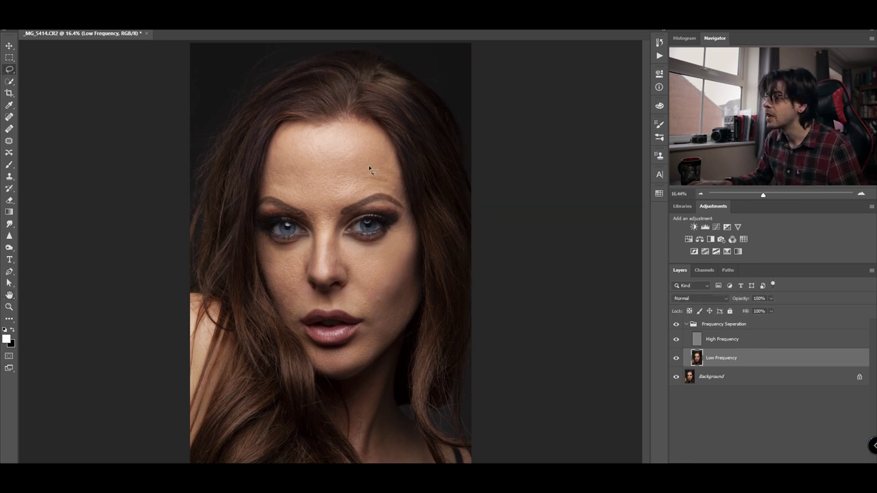
Step: Lasso the side of the forehead above the eyebrow, apply a 20.8 px Gaussian Blur, and deselect it
{"action": "mouse_move", "coordinate": [288, 136]}
{"action": "left_mouse_down"}
{"action": "mouse_move", "coordinate": [272, 173]}
{"action": "mouse_move", "coordinate": [305, 208]}
{"action": "mouse_move", "coordinate": [288, 138]}
{"action": "left_mouse_up"}
{"action": "left_click", "coordinate": [130, 29]}
{"action": "mouse_move", "coordinate": [162, 114]}
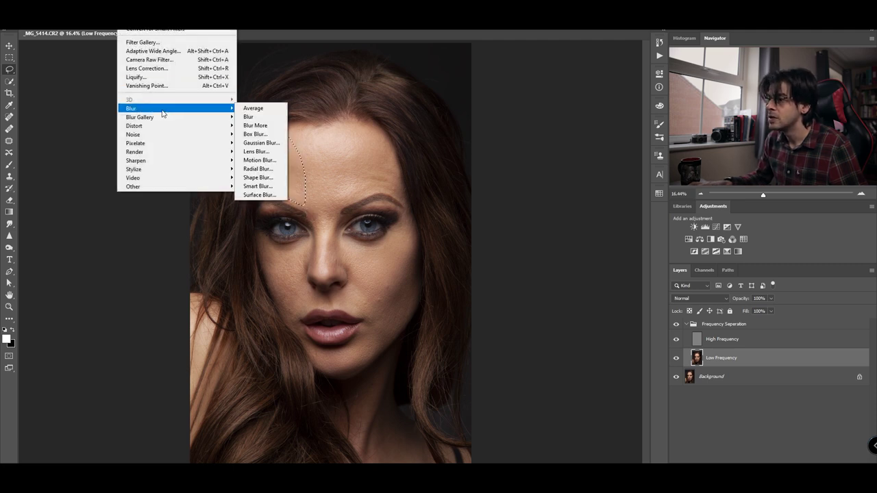
{"action": "left_click", "coordinate": [260, 143]}
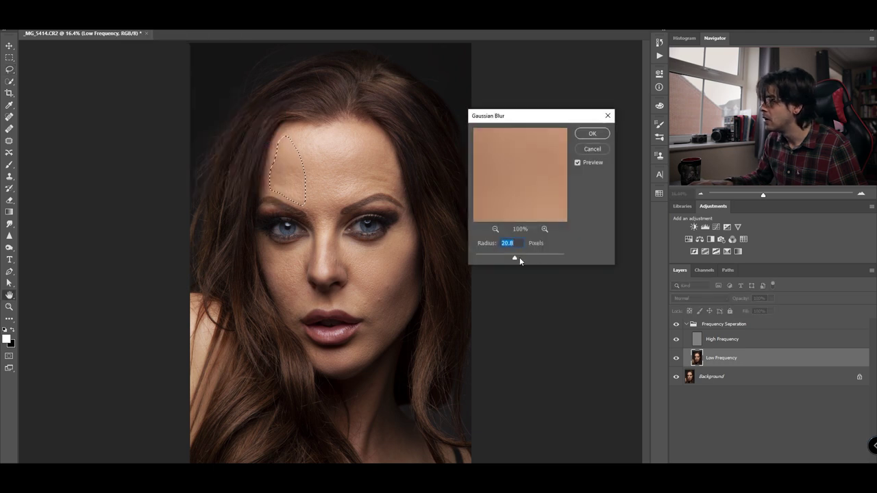
{"action": "left_click", "coordinate": [592, 133]}
{"action": "key", "text": "ctrl+d"}
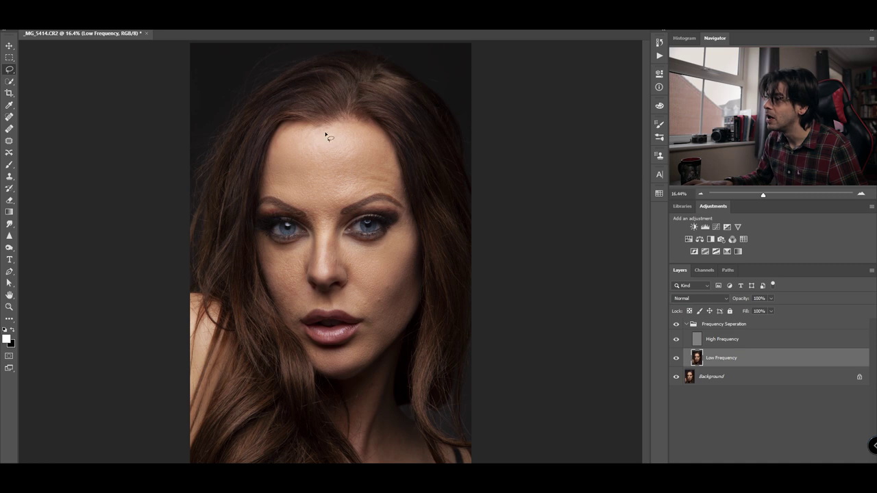
Step: Lasso the bright upper centre of the forehead, apply Gaussian Blur twice, and deselect it
{"action": "mouse_move", "coordinate": [357, 135]}
{"action": "left_mouse_down"}
{"action": "mouse_move", "coordinate": [288, 139]}
{"action": "mouse_move", "coordinate": [300, 162]}
{"action": "mouse_move", "coordinate": [326, 178]}
{"action": "mouse_move", "coordinate": [369, 168]}
{"action": "mouse_move", "coordinate": [358, 133]}
{"action": "left_mouse_up"}
{"action": "left_click", "coordinate": [128, 26]}
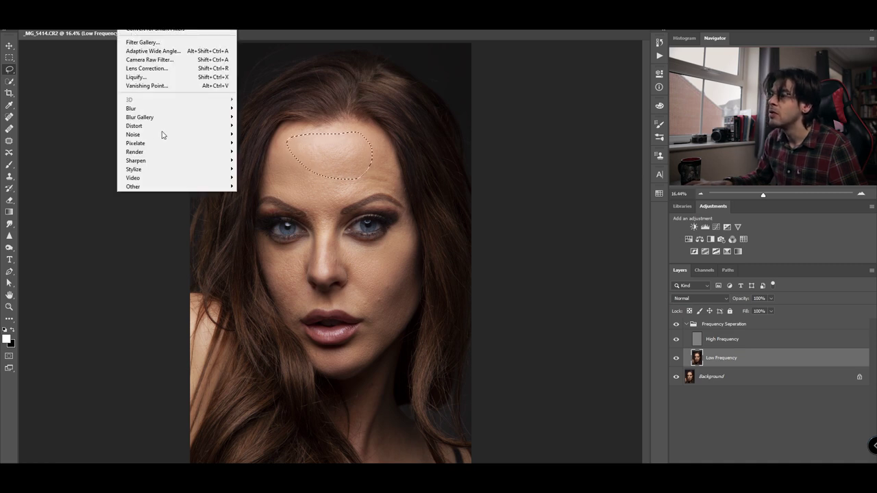
{"action": "mouse_move", "coordinate": [219, 108]}
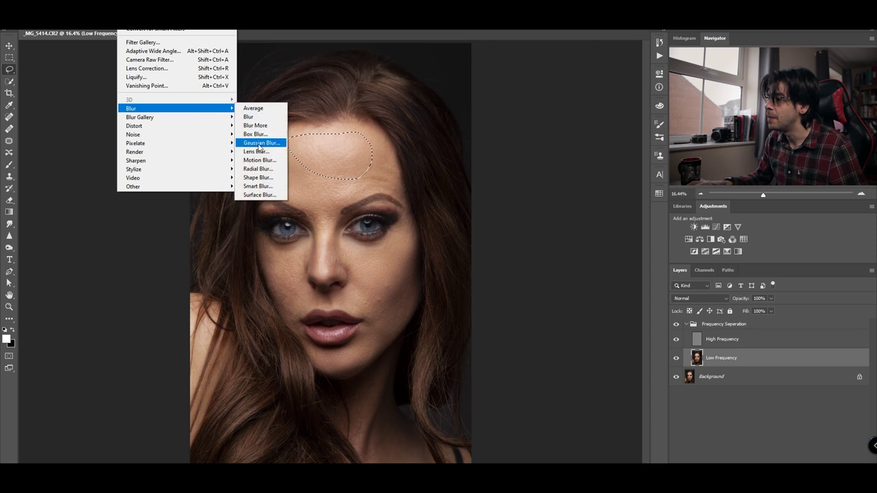
{"action": "left_click", "coordinate": [257, 141]}
{"action": "key", "text": "Return"}
{"action": "left_click", "coordinate": [127, 26]}
{"action": "left_click", "coordinate": [257, 142]}
{"action": "key", "text": "Return"}
{"action": "key", "text": "ctrl+d"}
Step: Lasso the lower forehead above the brows, run Gaussian Blur on it twice, and deselect it
{"action": "left_click_drag", "start_coordinate": [329, 186], "coordinate": [331, 187]}
{"action": "left_click", "coordinate": [127, 26]}
{"action": "left_click", "coordinate": [257, 141]}
{"action": "key", "text": "Return"}
{"action": "left_click", "coordinate": [128, 26]}
{"action": "left_click", "coordinate": [257, 141]}
{"action": "key", "text": "Return"}
{"action": "key", "text": "ctrl+d"}
Step: Lasso a narrow vertical strip of the other cheek beside the nose and soften it with an 11.1 px Gaussian Blur
{"action": "left_click_drag", "start_coordinate": [280, 275], "coordinate": [282, 274]}
{"action": "left_click", "coordinate": [128, 26]}
{"action": "left_click", "coordinate": [257, 141]}
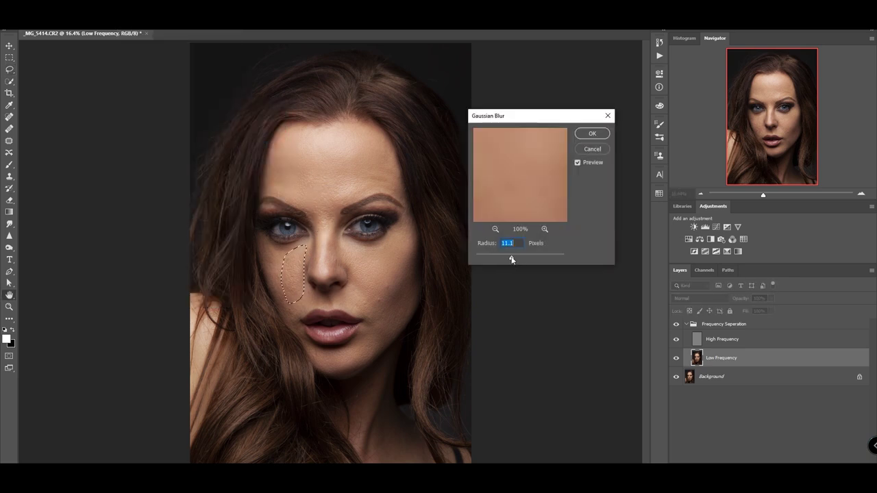
{"action": "key", "text": "Return"}
Step: Lasso the outer part of that cheek below the eye, near the hair, and apply Gaussian Blur
{"action": "left_click_drag", "start_coordinate": [266, 246], "coordinate": [268, 248]}
{"action": "left_click", "coordinate": [128, 26]}
{"action": "mouse_move", "coordinate": [220, 108]}
{"action": "left_click", "coordinate": [257, 141]}
{"action": "key", "text": "Return"}
Step: Lasso the lower part of the same cheek toward the mouth, soften it with Gaussian Blur, and deselect it
{"action": "left_click_drag", "start_coordinate": [294, 300], "coordinate": [287, 277]}
{"action": "left_click", "coordinate": [128, 26]}
{"action": "left_click", "coordinate": [257, 141]}
{"action": "key", "text": "Return"}
{"action": "key", "text": "ctrl+d"}
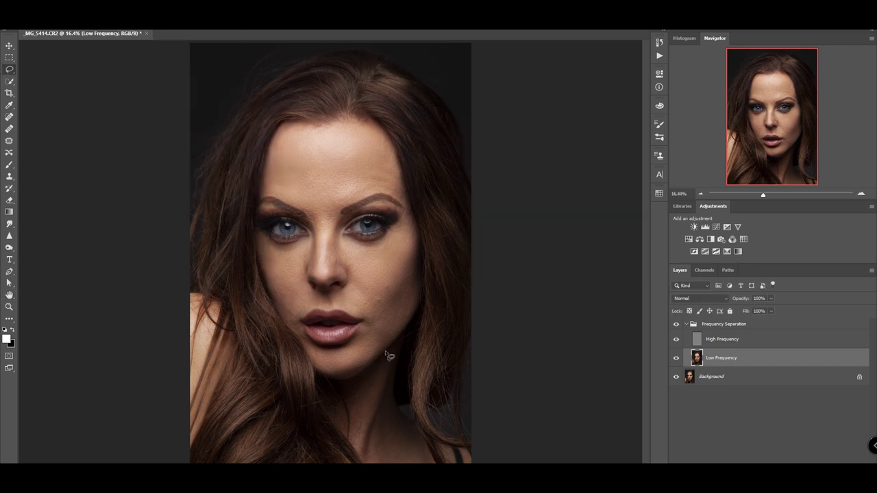
Step: Lasso the skin just outside the mouth corner on the shadowed side of the face and apply Gaussian Blur
{"action": "left_click_drag", "start_coordinate": [372, 317], "coordinate": [370, 316]}
{"action": "left_click", "coordinate": [128, 26]}
{"action": "mouse_move", "coordinate": [219, 108]}
{"action": "left_click", "coordinate": [257, 142]}
{"action": "key", "text": "Return"}
Step: Soften a lassoed patch beside the nostril with Gaussian Blur and compare the retouch by toggling the Frequency Seperation group's visibility
{"action": "mouse_move", "coordinate": [306, 287]}
{"action": "left_mouse_down"}
{"action": "mouse_move", "coordinate": [298, 322]}
{"action": "mouse_move", "coordinate": [306, 291]}
{"action": "left_mouse_up"}
{"action": "left_click", "coordinate": [127, 26]}
{"action": "left_click", "coordinate": [257, 141]}
{"action": "key", "text": "Return"}
{"action": "key", "text": "ctrl+d"}
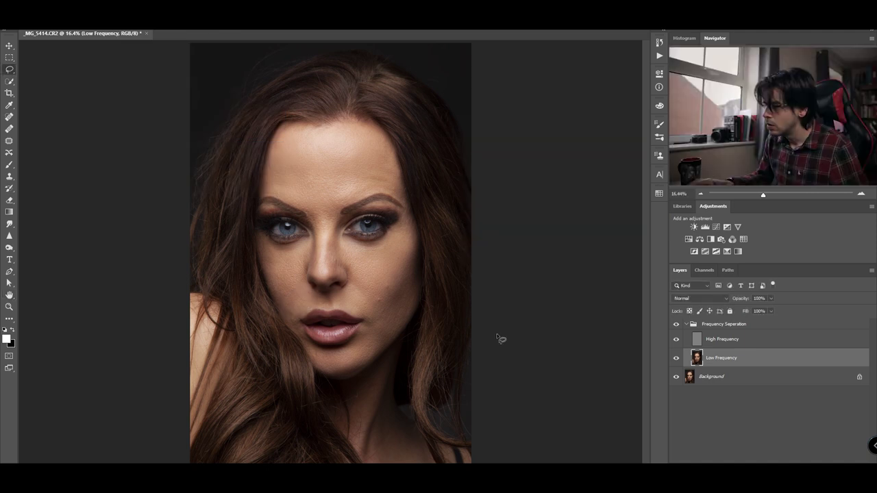
{"action": "left_click", "coordinate": [677, 324]}
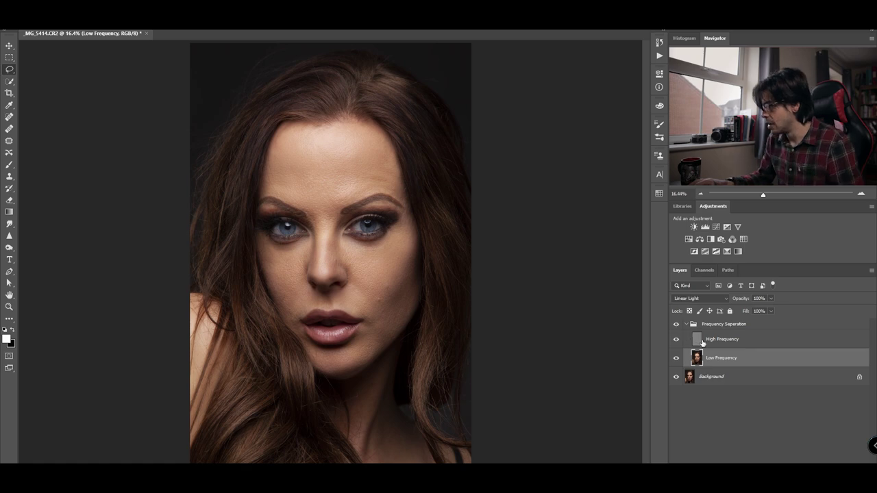
Step: Select the High Frequency layer and activate the Clone Stamp tool for retouching the skin texture around the nose and cheeks
{"action": "left_click", "coordinate": [699, 341]}
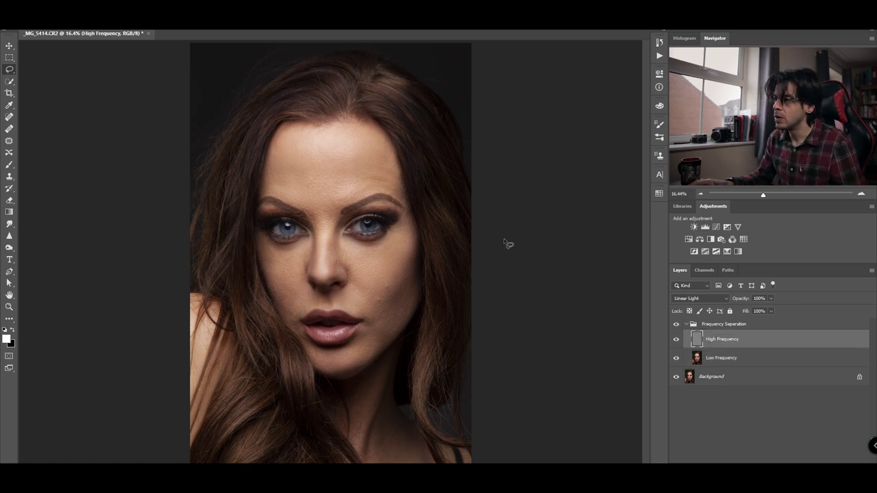
{"action": "key", "text": "ctrl+1"}
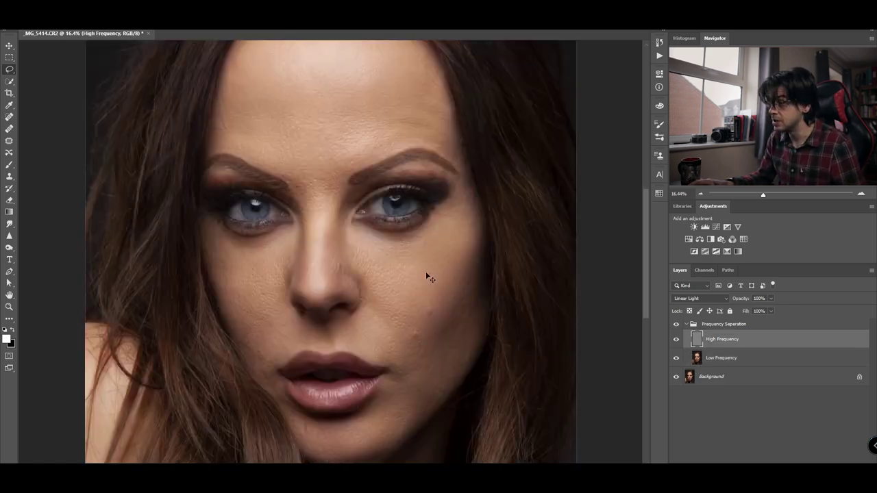
{"action": "key", "text": "ctrl+minus"}
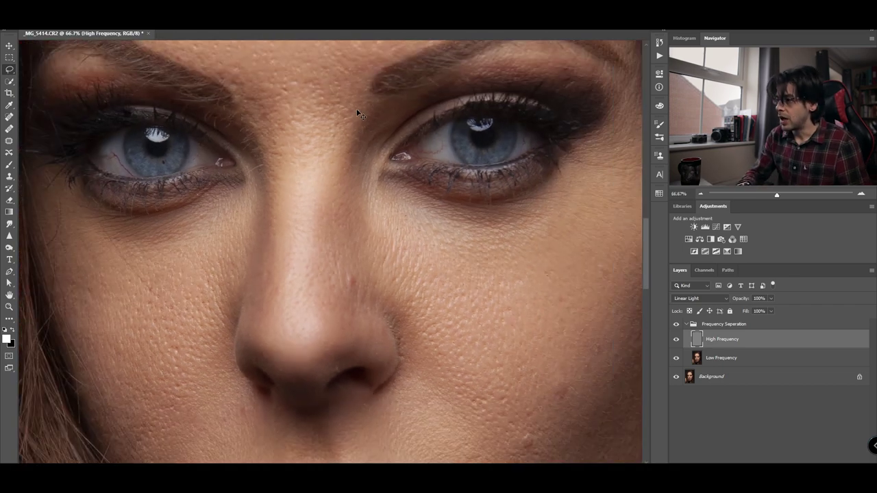
{"action": "left_click_drag", "start_coordinate": [581, 296], "coordinate": [386, 138]}
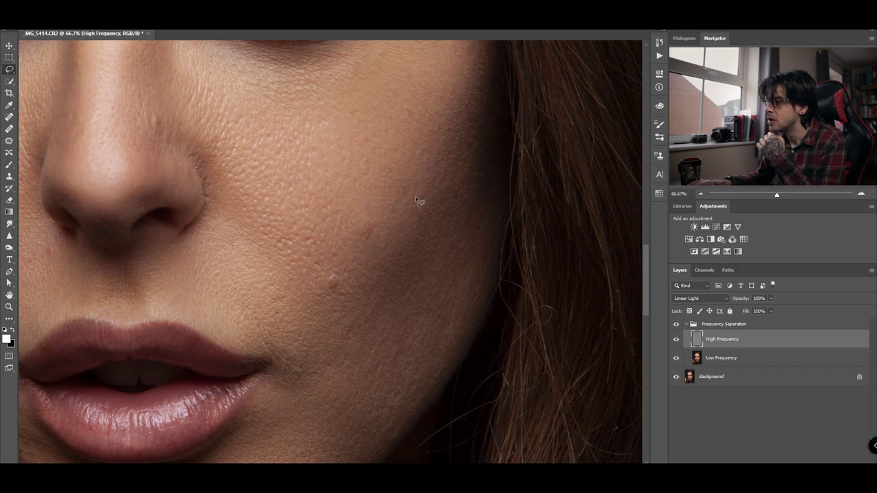
{"action": "left_click_drag", "start_coordinate": [131, 166], "coordinate": [315, 196]}
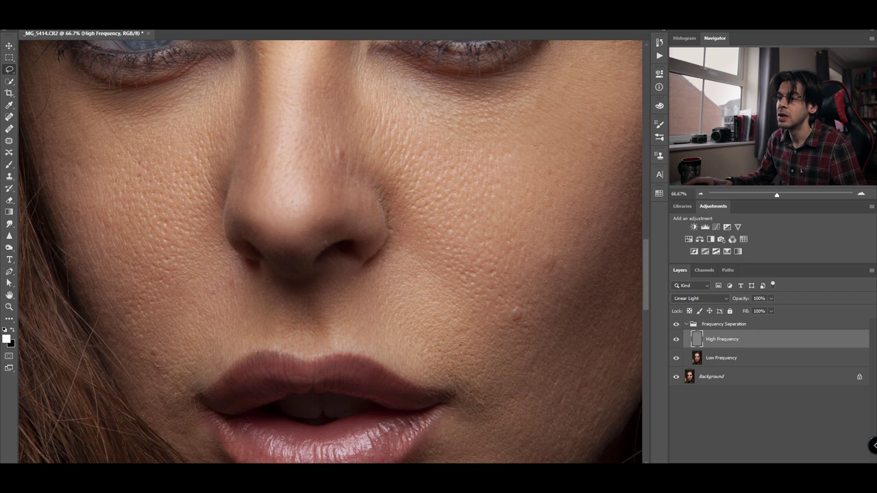
{"action": "left_click", "coordinate": [9, 176]}
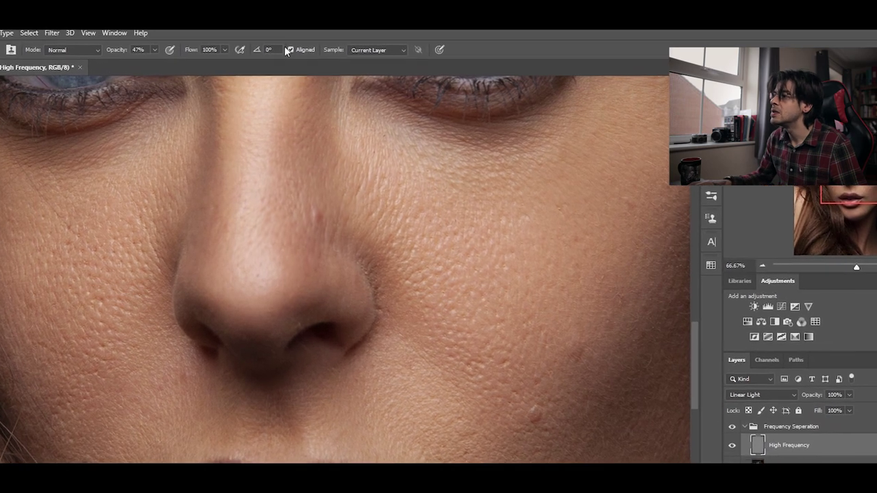
Step: Set the Clone Stamp to sample Current Layer and clone clean texture over the skin between the nostril and the mouth corner
{"action": "left_click", "coordinate": [380, 41]}
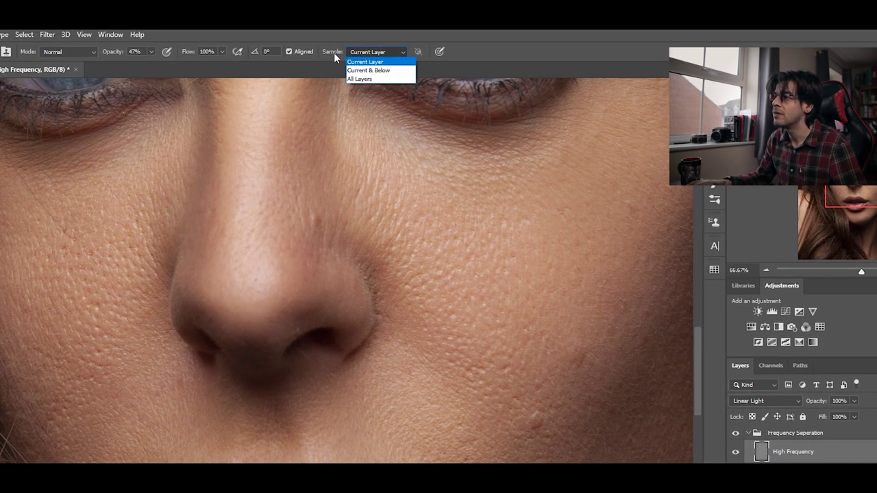
{"action": "left_click", "coordinate": [374, 62]}
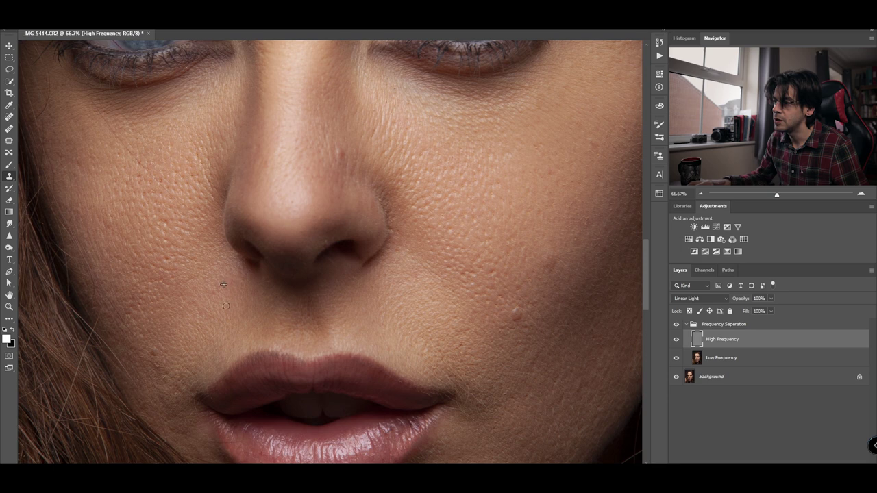
{"action": "left_click_drag", "start_coordinate": [217, 289], "coordinate": [218, 303]}
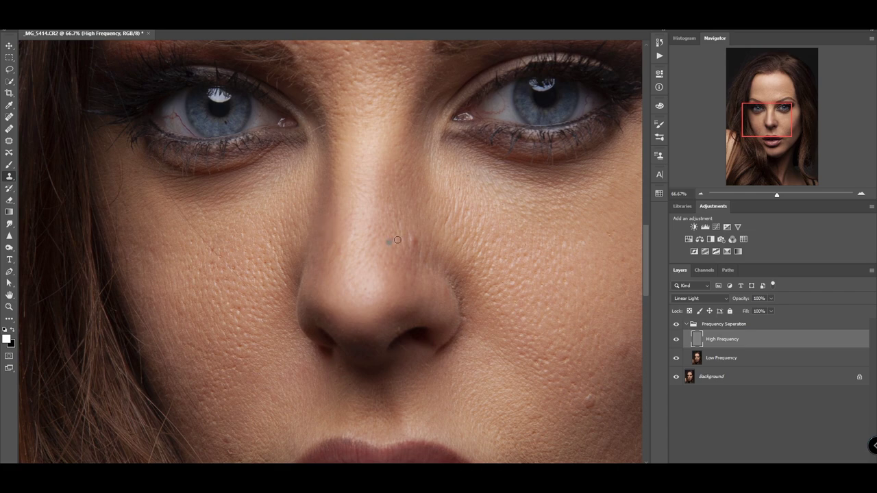
Step: Clone clean skin texture over small blemishes around the nose and the cheek beside the mouth on the hair-covered side
{"action": "mouse_move", "coordinate": [563, 346]}
{"action": "left_mouse_down"}
{"action": "mouse_move", "coordinate": [364, 304]}
{"action": "mouse_move", "coordinate": [309, 242]}
{"action": "left_mouse_up"}
{"action": "left_click", "coordinate": [368, 218]}
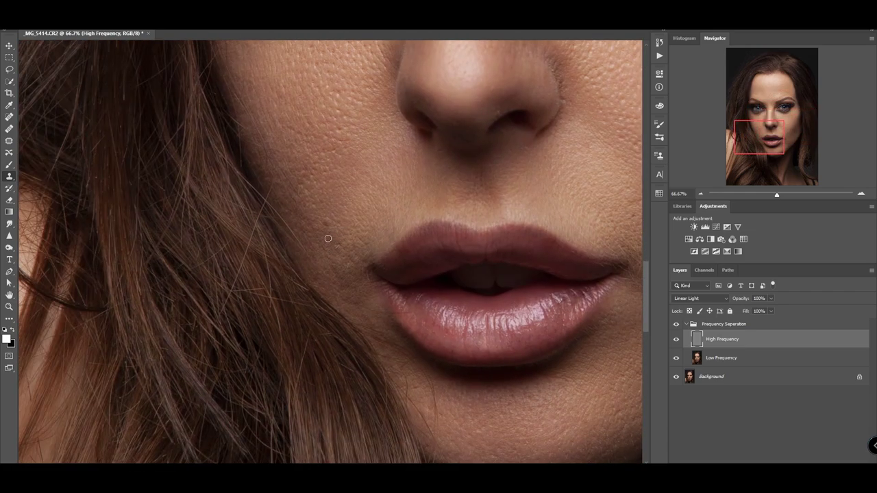
{"action": "scroll", "coordinate": [328, 239], "scroll_direction": "right", "scroll_amount": 5}
{"action": "scroll", "coordinate": [329, 257], "scroll_direction": "up", "scroll_amount": 10}
{"action": "left_click_drag", "start_coordinate": [318, 271], "coordinate": [384, 169]}
{"action": "left_click_drag", "start_coordinate": [363, 212], "coordinate": [385, 166]}
{"action": "left_click_drag", "start_coordinate": [368, 198], "coordinate": [363, 240]}
{"action": "key", "text": "ctrl+0"}
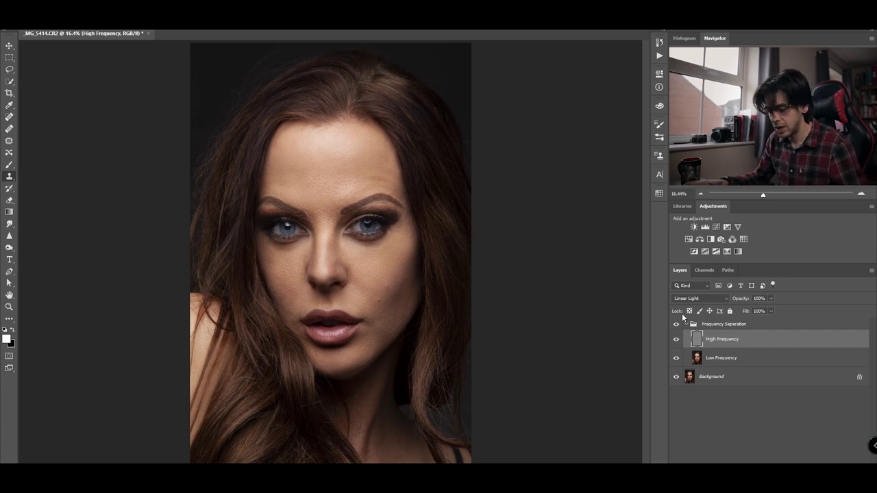
Step: Sample nearby clean skin and clone it over the raised bump on the shadowed cheek, checking the result on the whole portrait
{"action": "key", "text": "ctrl+1"}
{"action": "mouse_move", "coordinate": [523, 369]}
{"action": "left_mouse_down"}
{"action": "mouse_move", "coordinate": [313, 88]}
{"action": "mouse_move", "coordinate": [362, 226]}
{"action": "mouse_move", "coordinate": [333, 152]}
{"action": "left_mouse_up"}
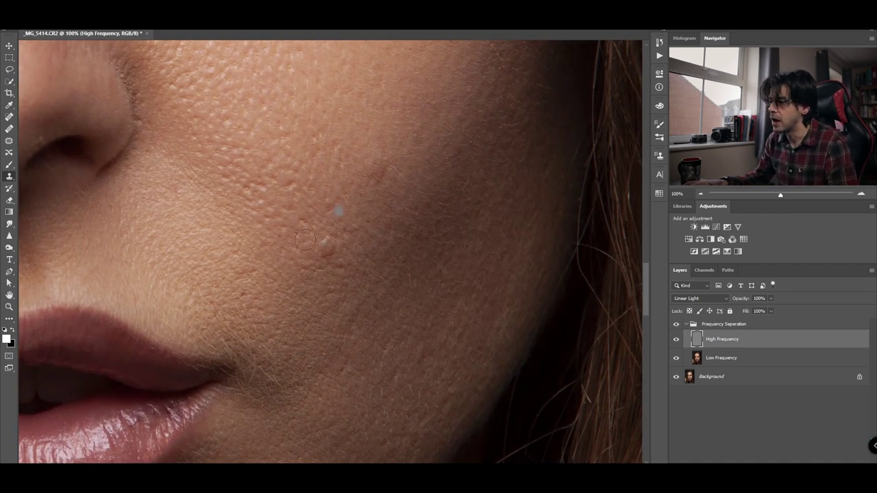
{"action": "left_click", "coordinate": [341, 279], "text": "alt"}
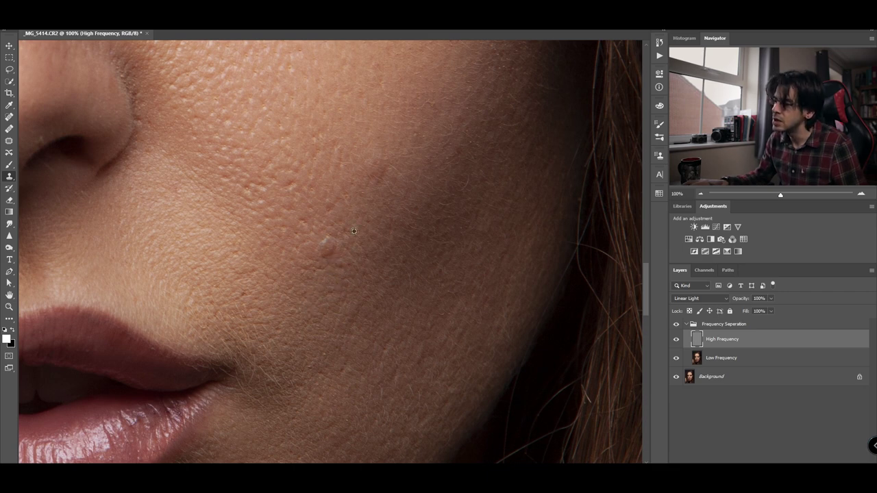
{"action": "left_click", "coordinate": [325, 250]}
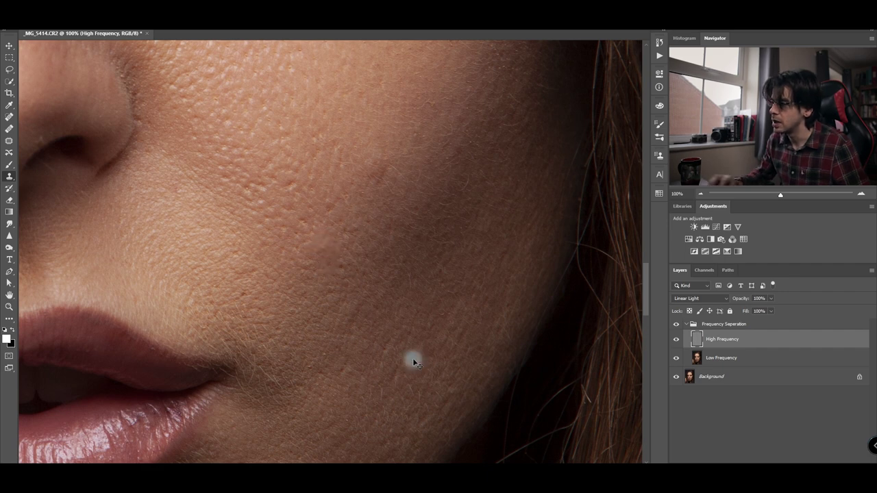
{"action": "key", "text": "ctrl+0"}
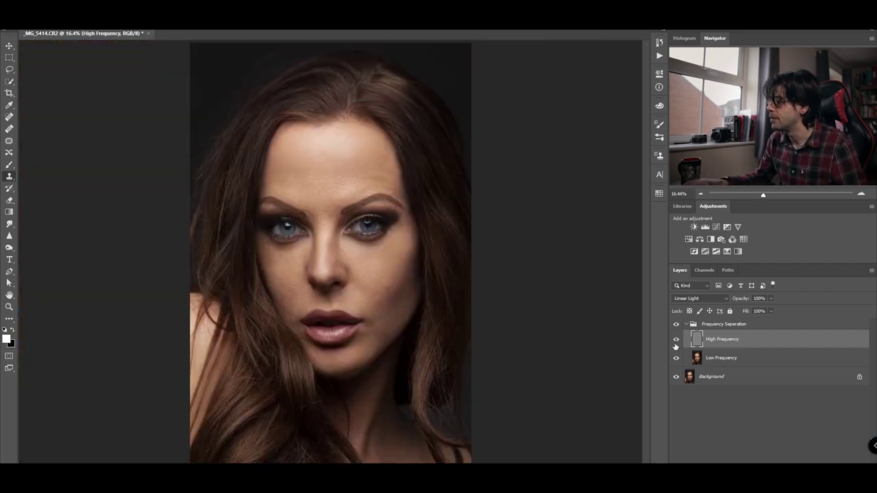